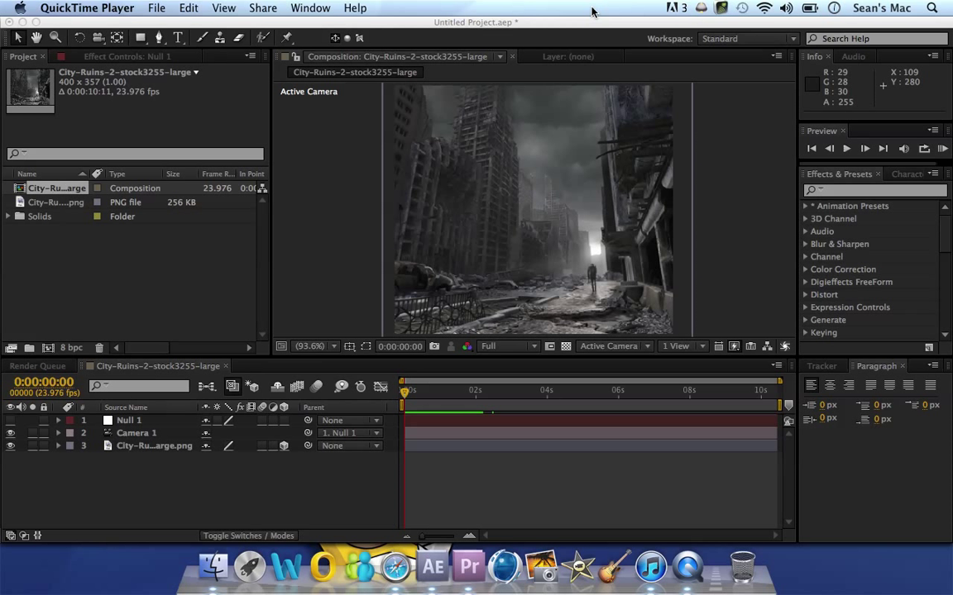
Step: Preview the finished camera-shake demo, then delete the null, camera and city-ruins layers
click(404, 395)
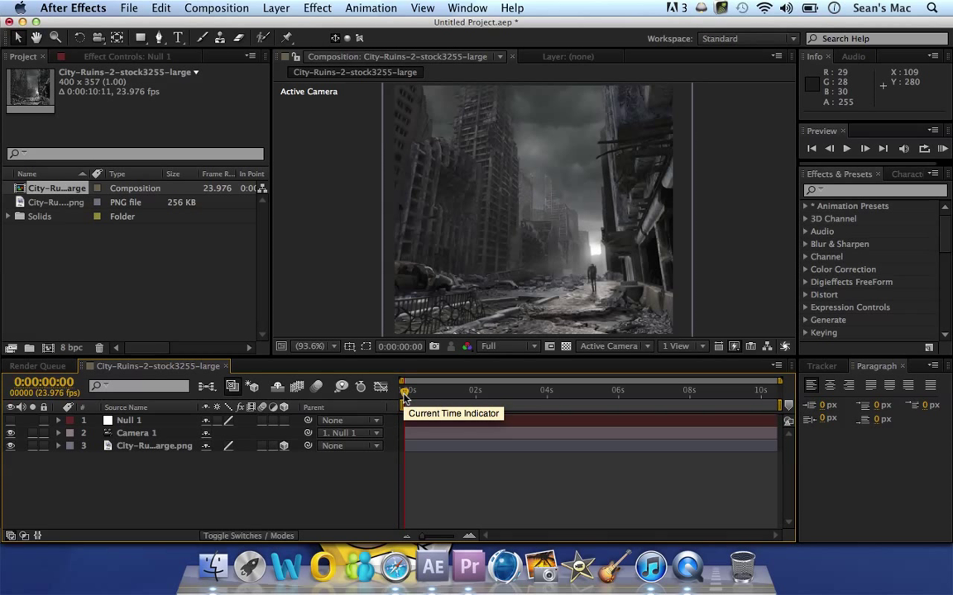
drag(404, 396, 373, 405)
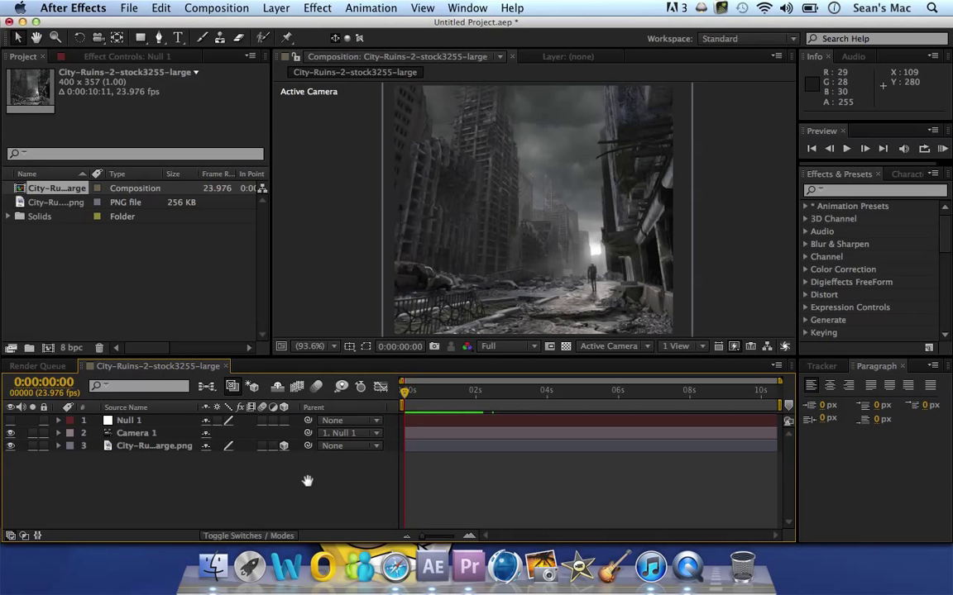
key(space)
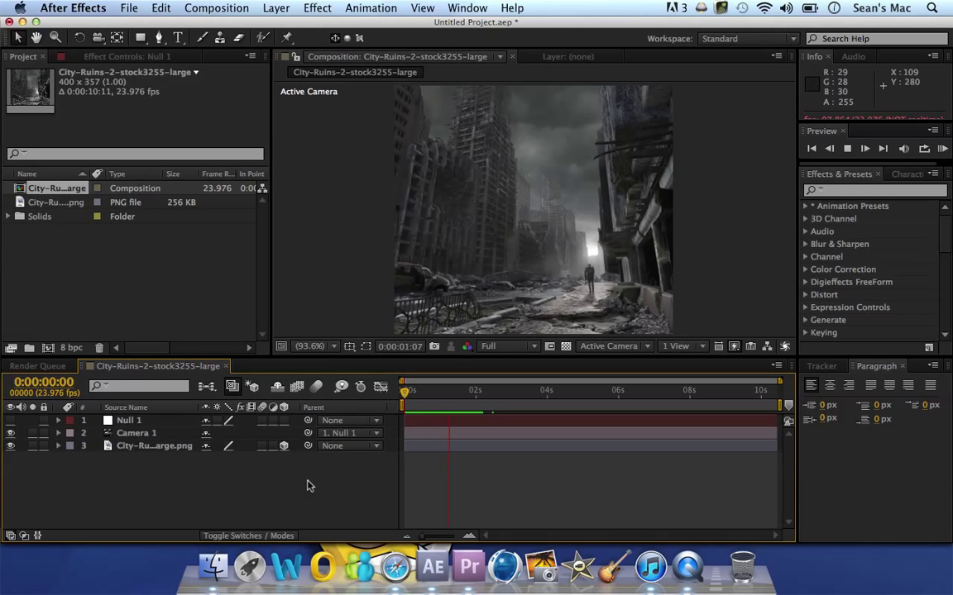
key(space)
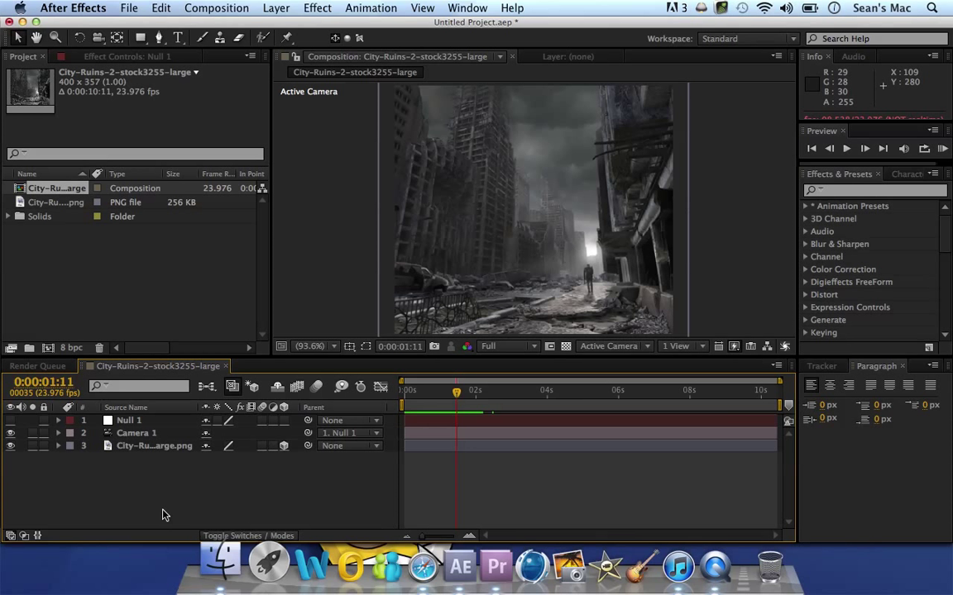
key(super+a)
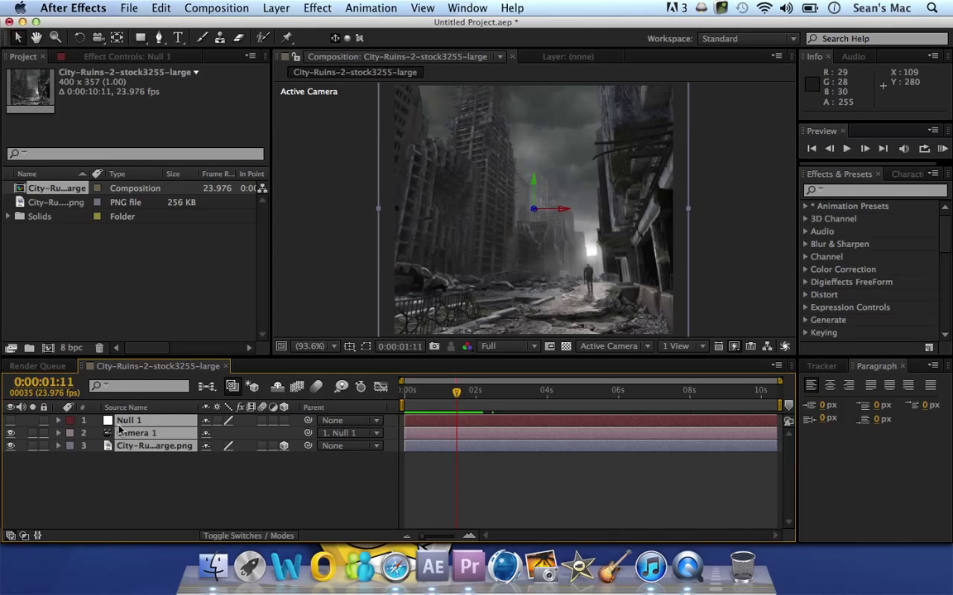
key(Delete)
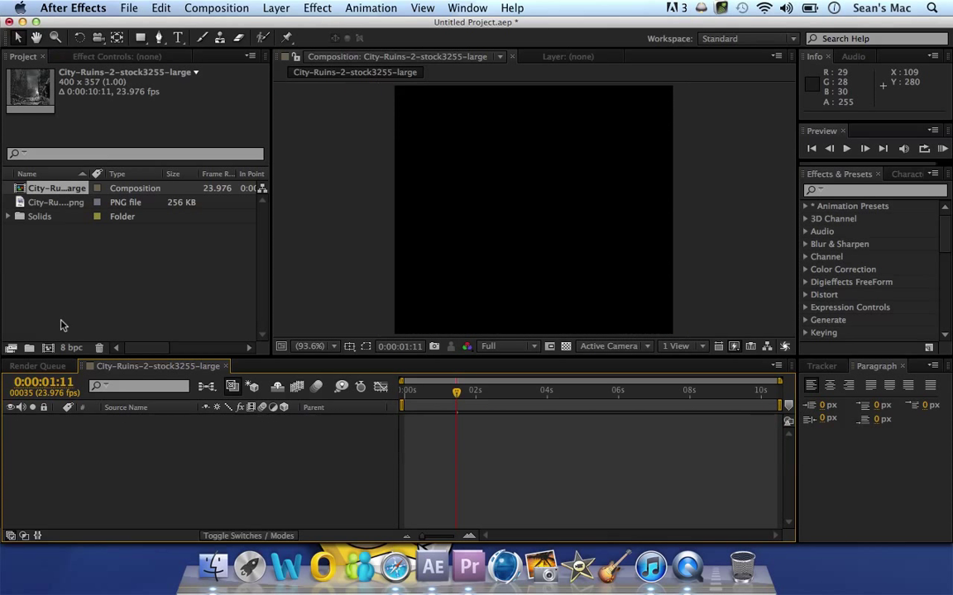
Step: Close the old timeline and create comp City-Ruins-2-stock3255-large 2 from the city-ruins PNG
click(14, 276)
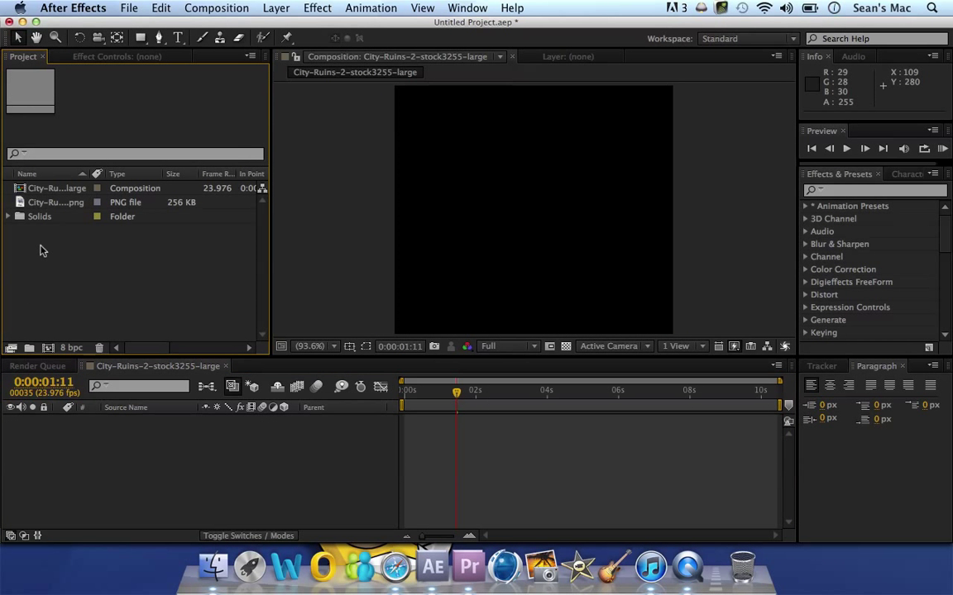
click(50, 204)
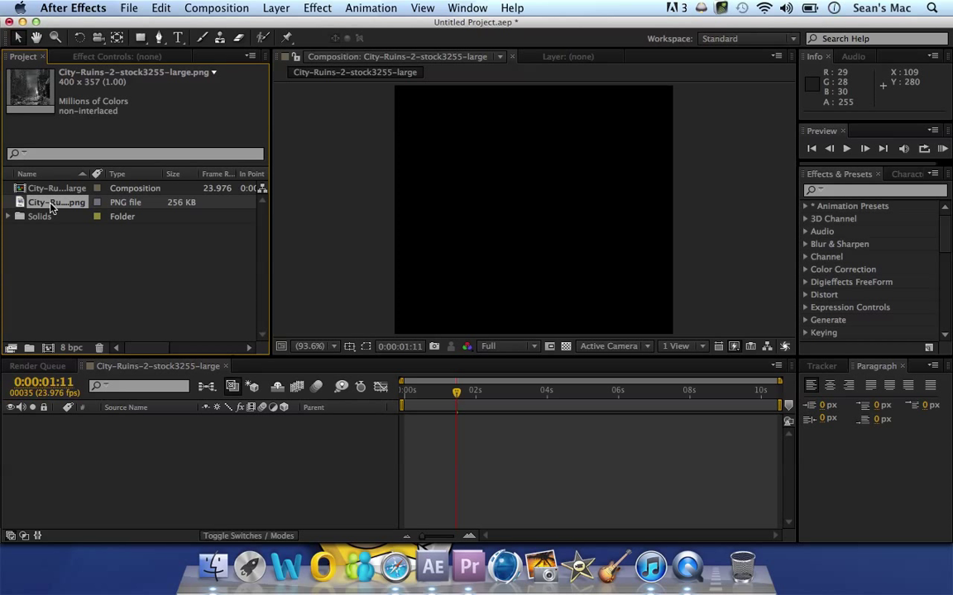
click(227, 369)
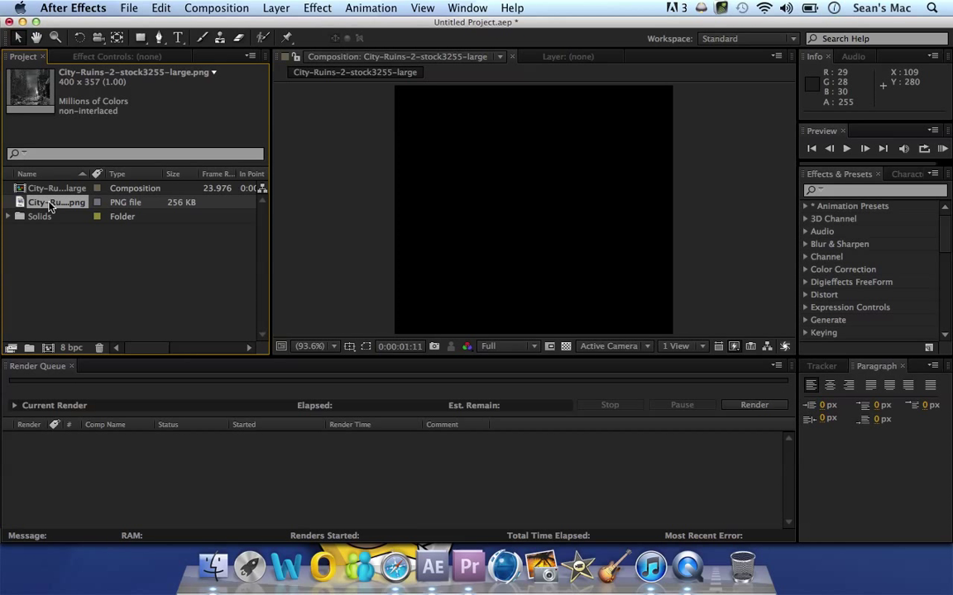
click(48, 349)
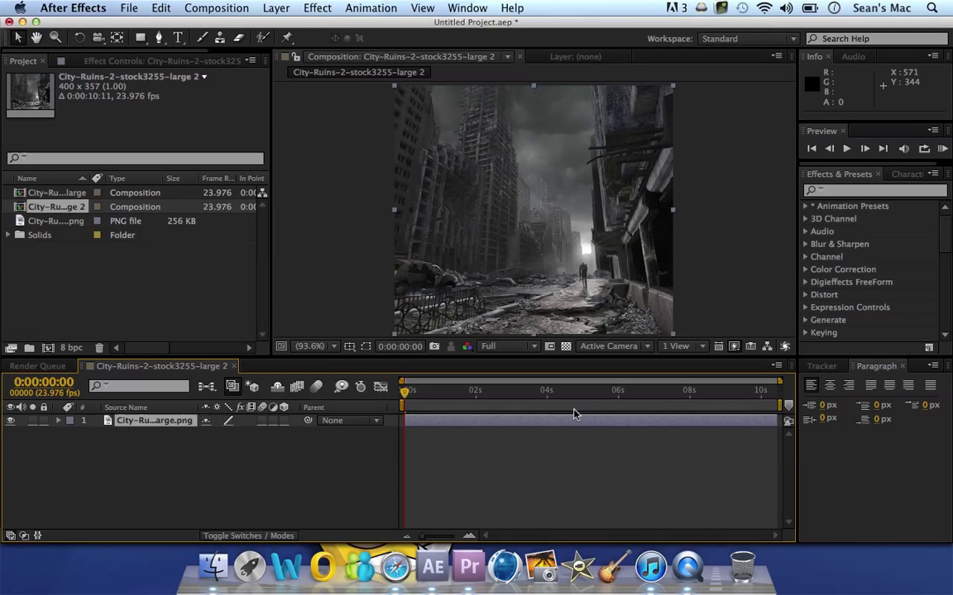
Step: Preview the new comp, then drag the image's handles to stretch it wider across the frame
key(space)
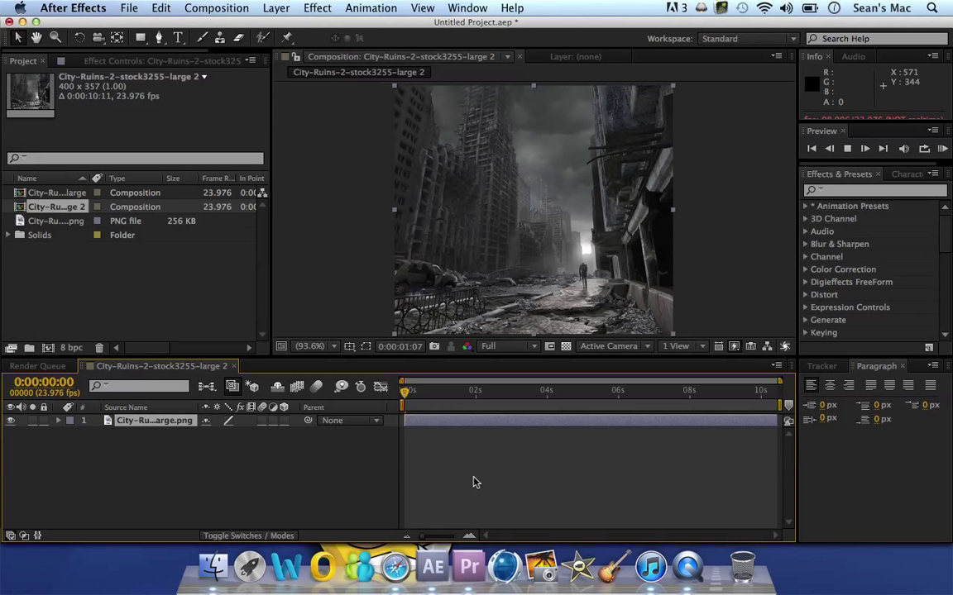
key(space)
drag(393, 336, 380, 348)
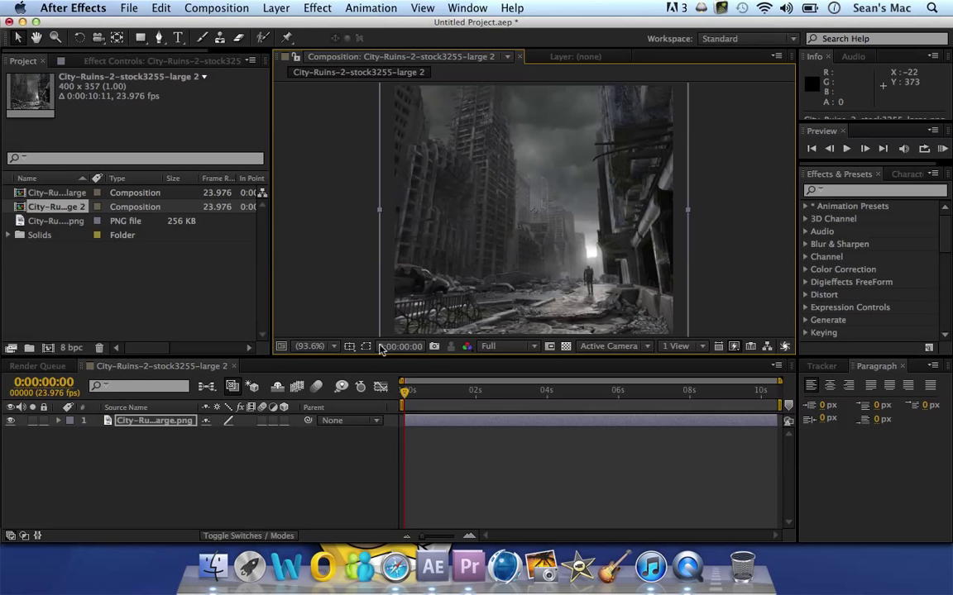
mouse_move(553, 163)
mouse_down()
mouse_move(506, 155)
mouse_move(550, 166)
mouse_up()
click(163, 484)
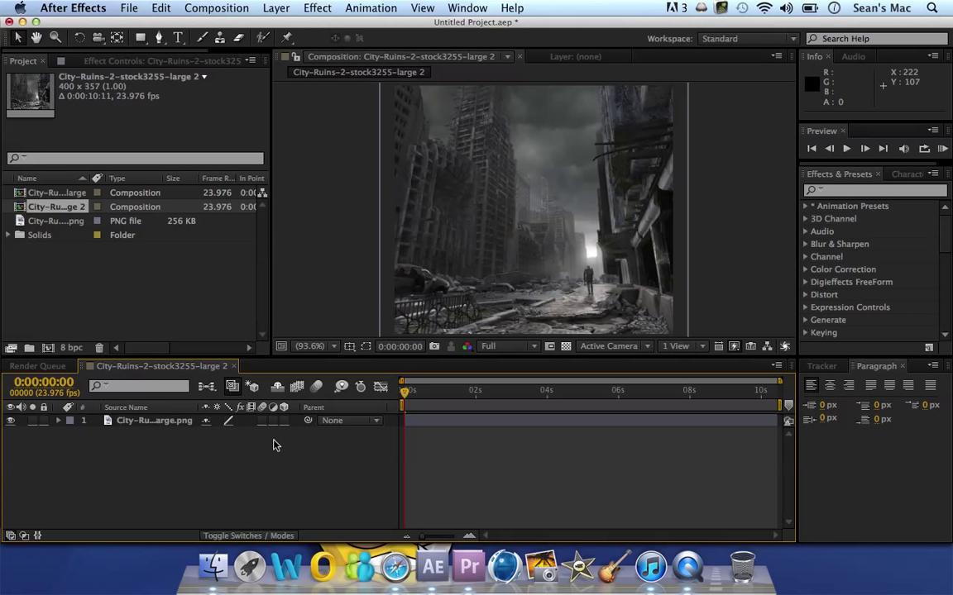
Step: Enable the 3D switch on the city-ruins layer and add Camera 1 with the 35mm preset
click(285, 421)
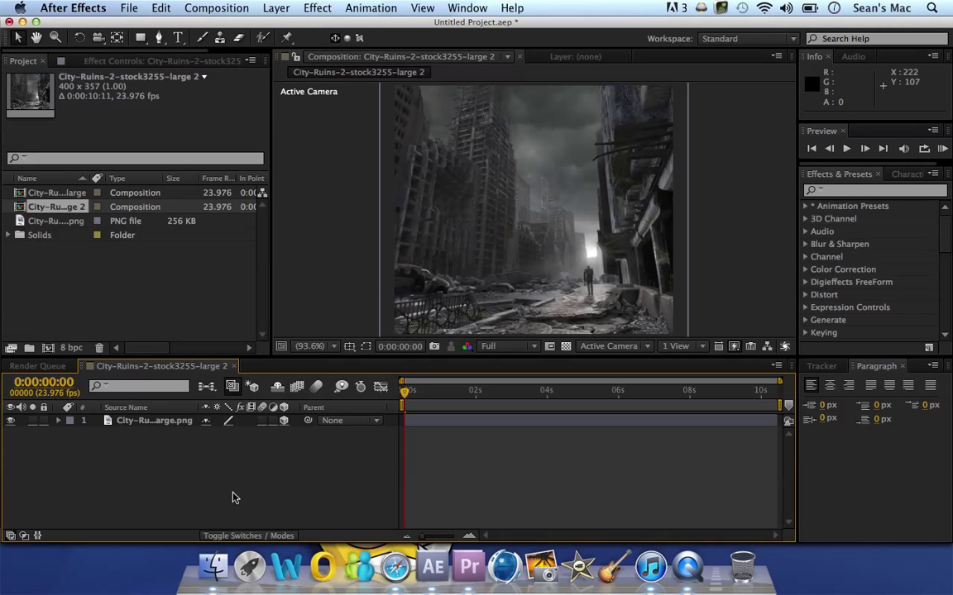
key(super+alt+shift+c)
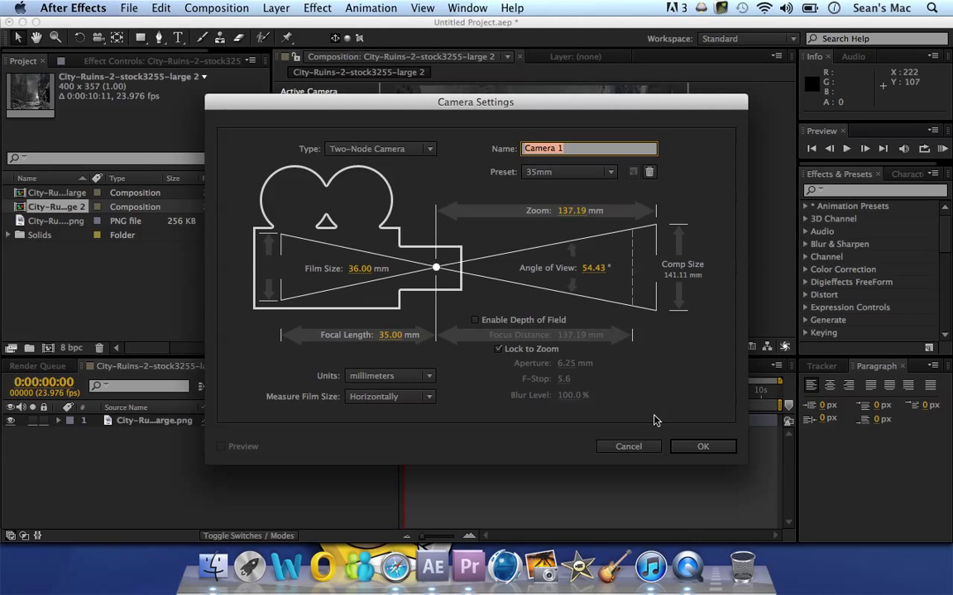
click(685, 447)
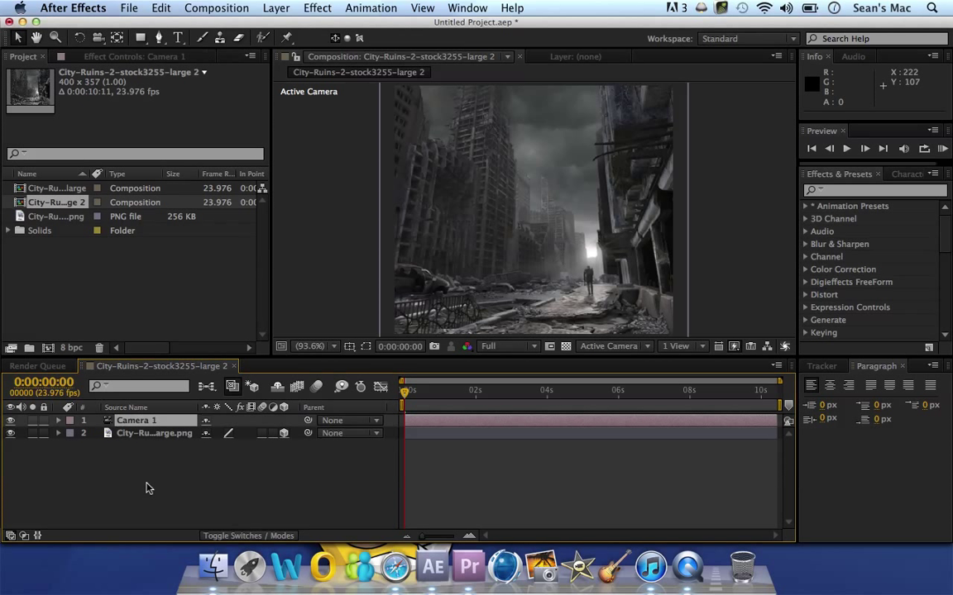
key(super+alt+shift+y)
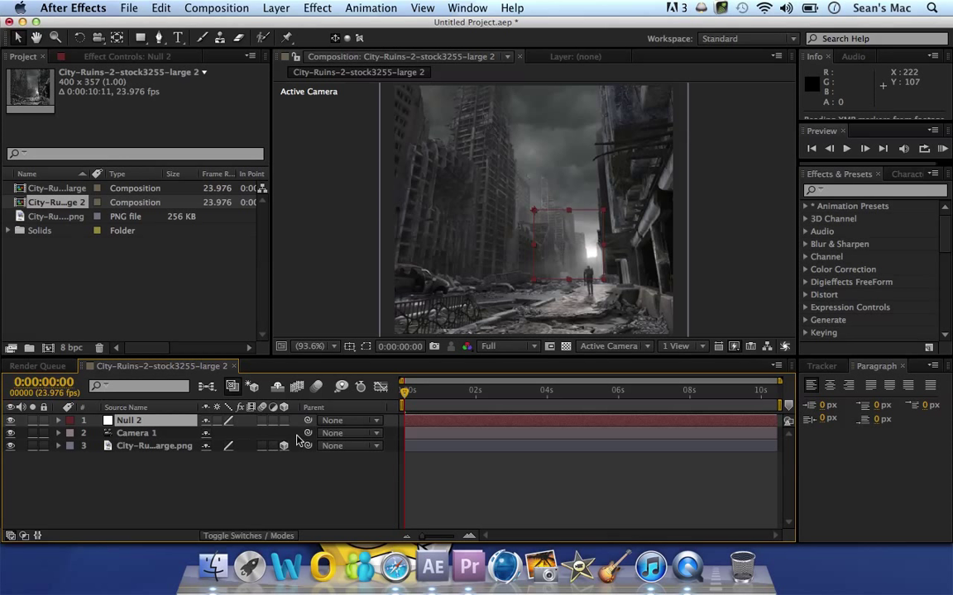
click(228, 483)
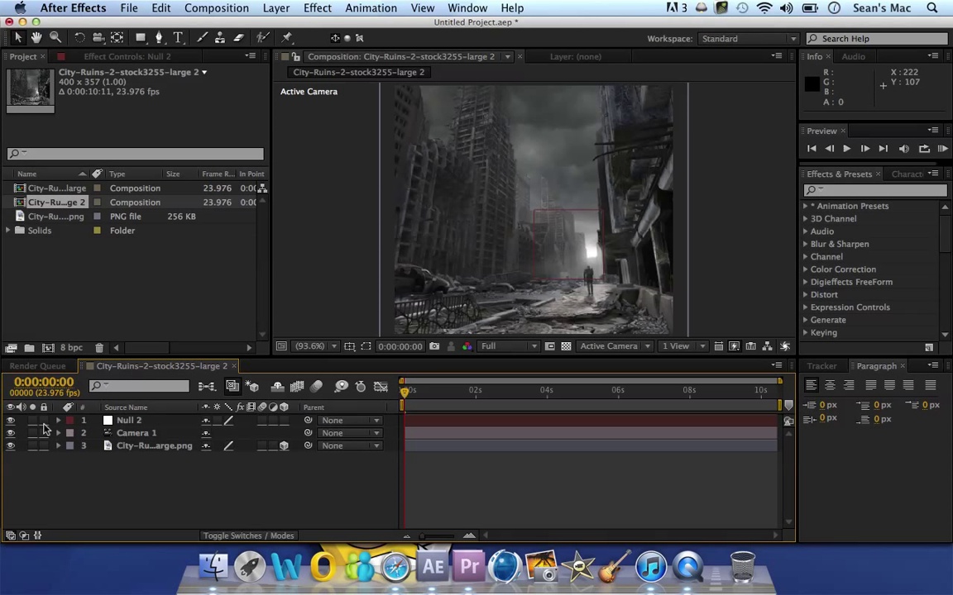
click(11, 421)
drag(308, 433, 163, 424)
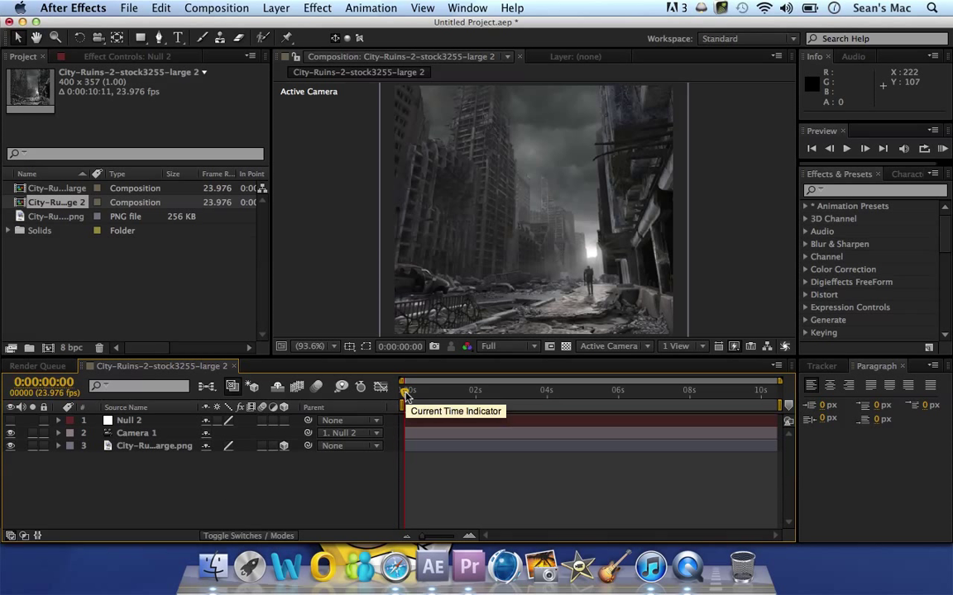
click(498, 348)
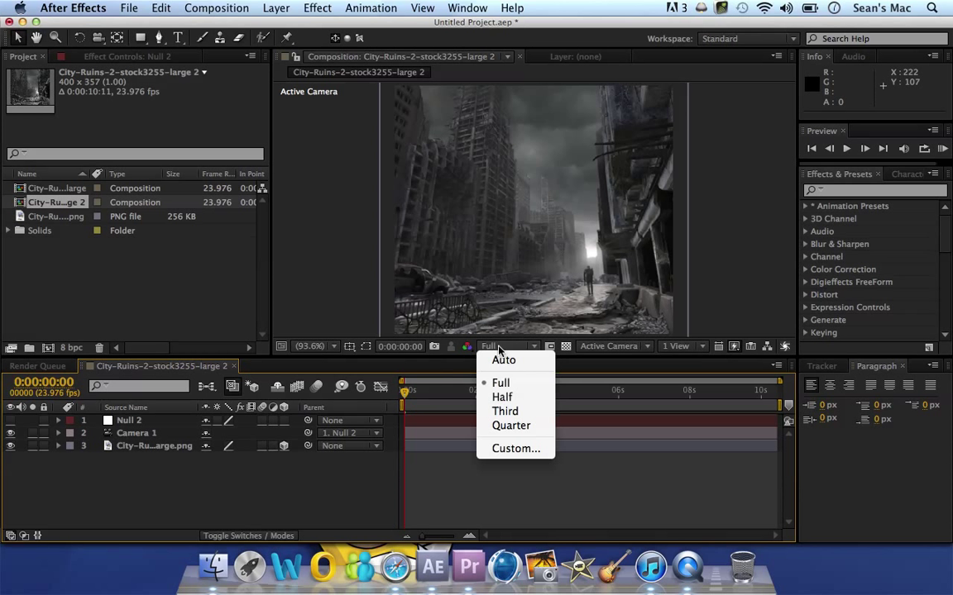
click(501, 399)
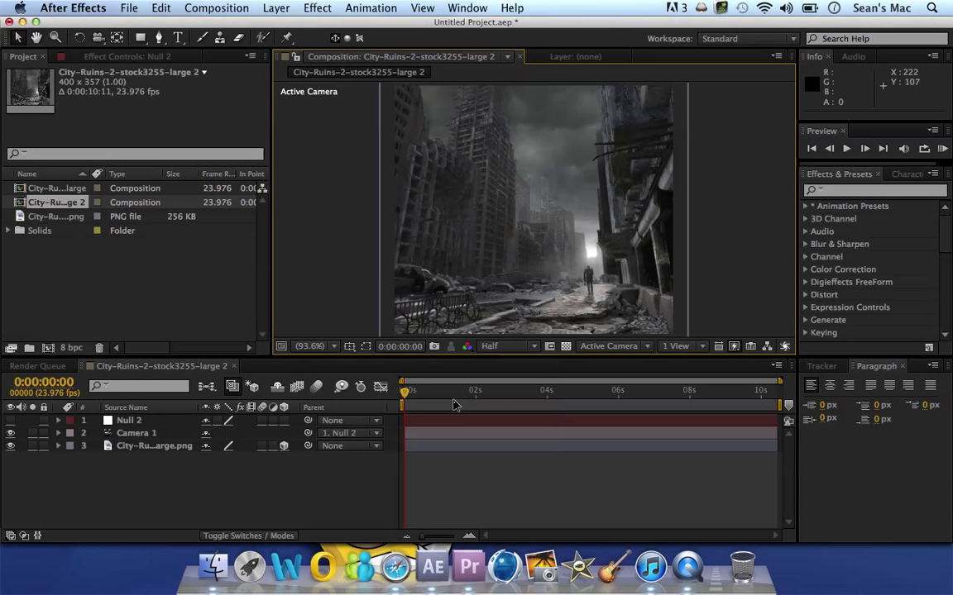
click(405, 395)
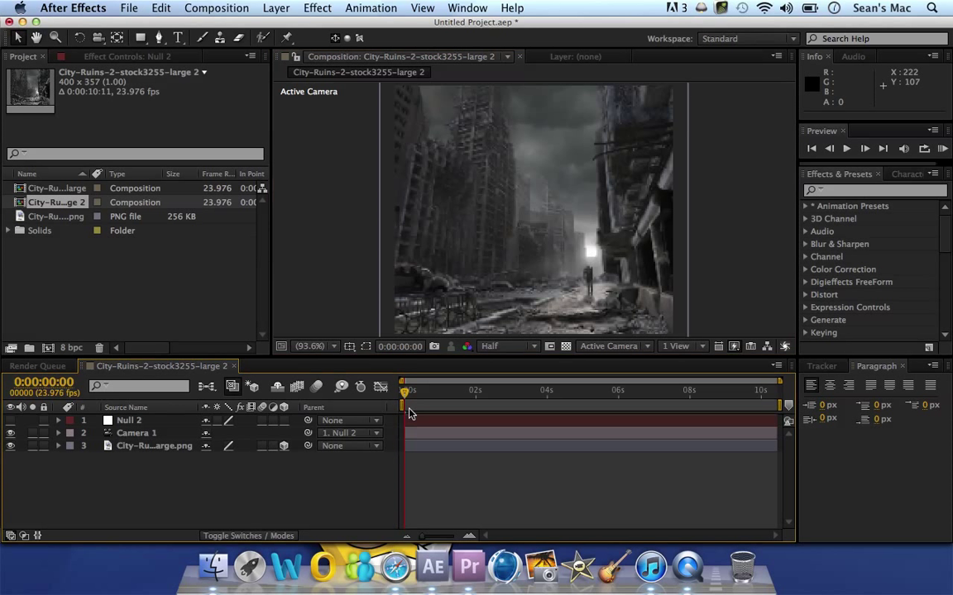
mouse_move(406, 394)
mouse_down()
mouse_move(424, 398)
mouse_move(389, 400)
mouse_up()
key(space)
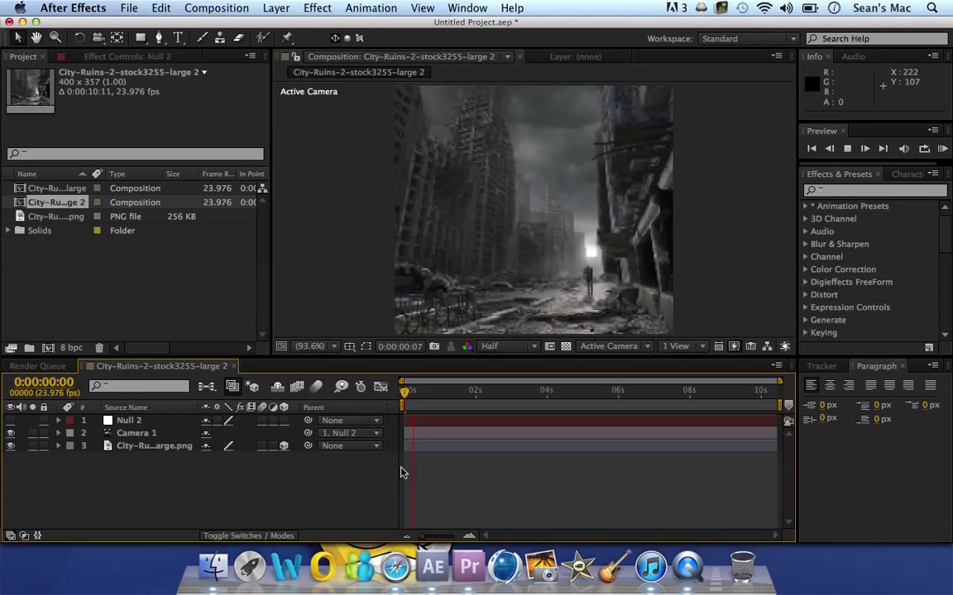
key(space)
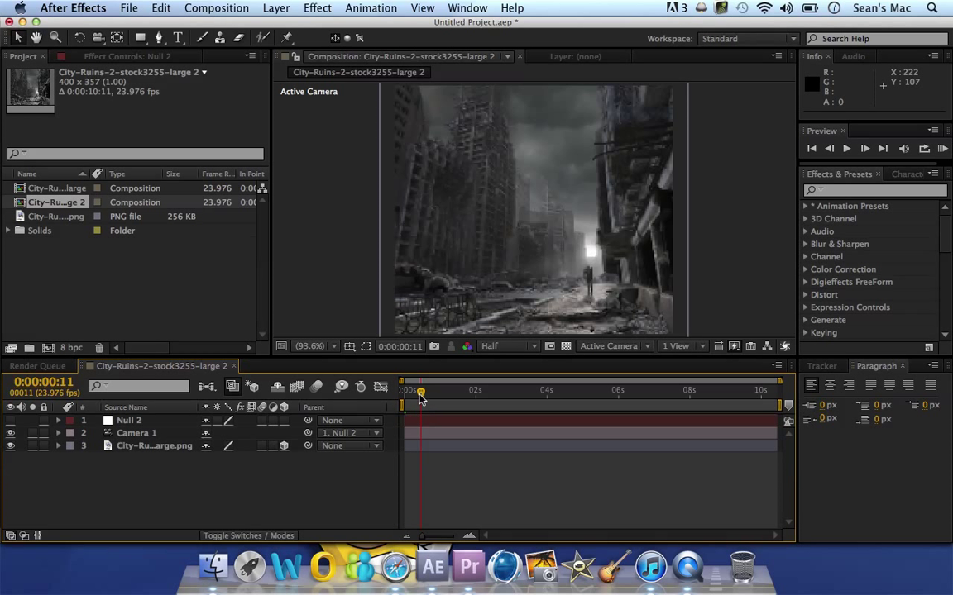
drag(421, 397, 345, 367)
Step: Replace Null 2's default Position expression with wiggle(1,15)
click(126, 422)
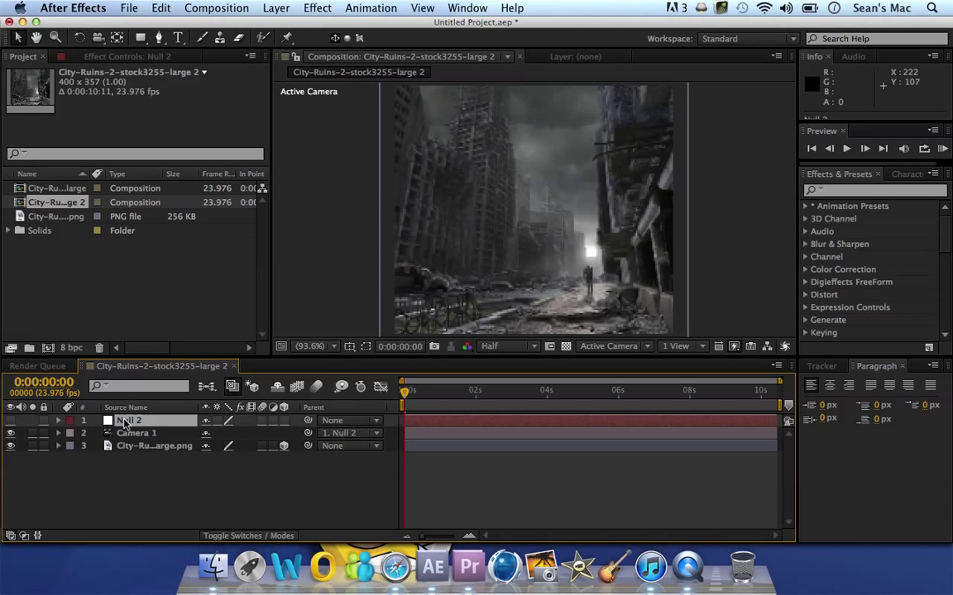
key(p)
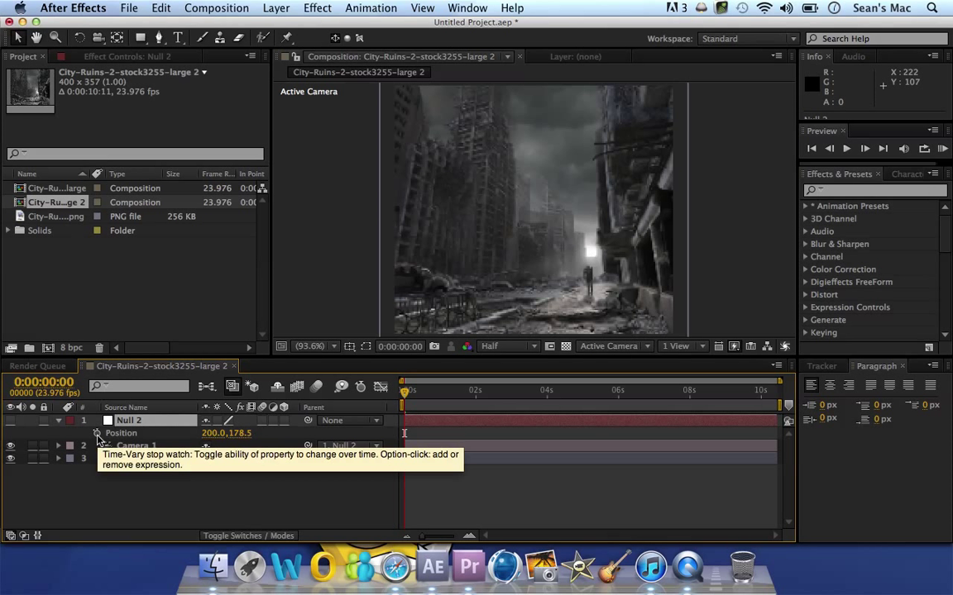
alt+click(97, 434)
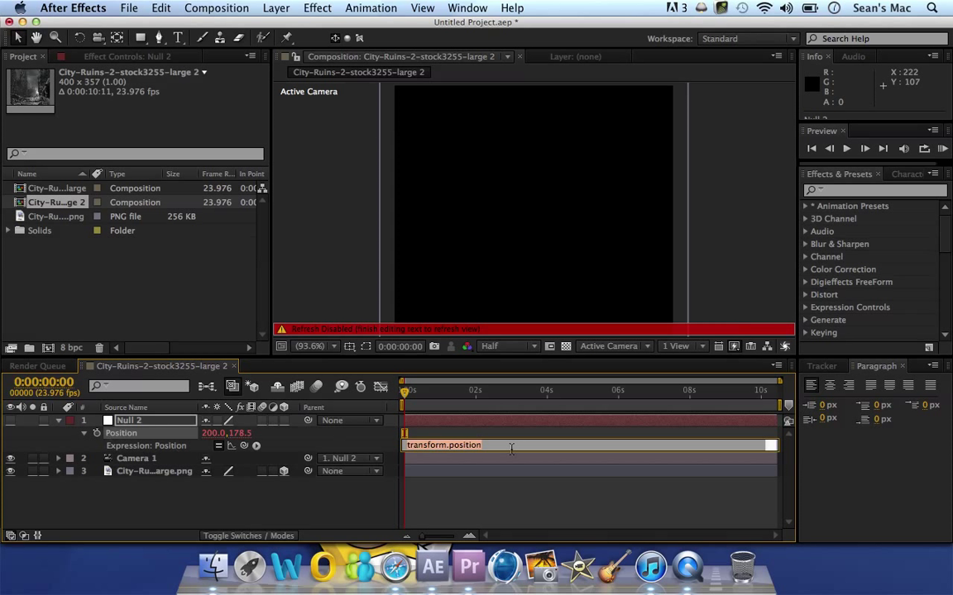
key(BackSpace)
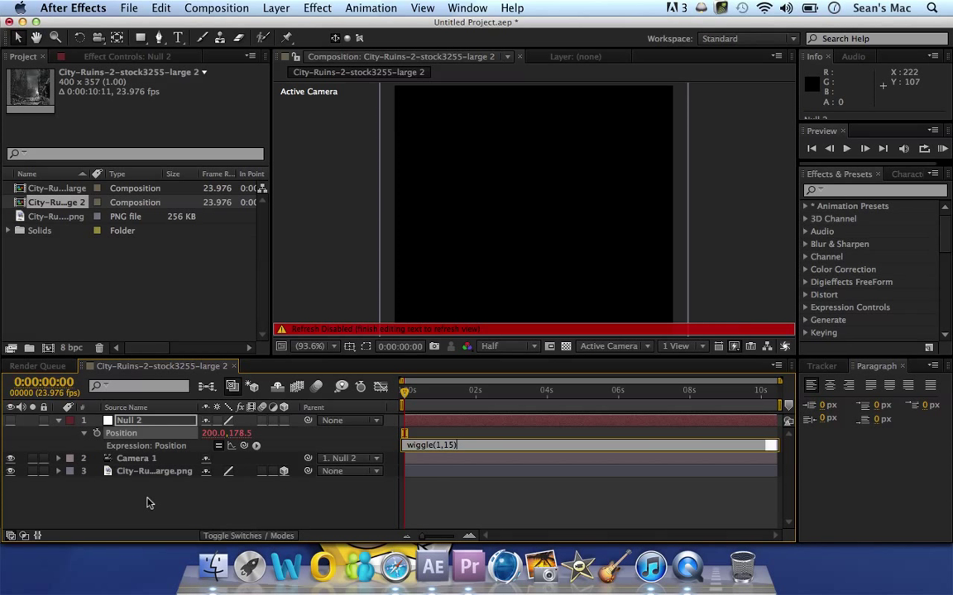
click(116, 502)
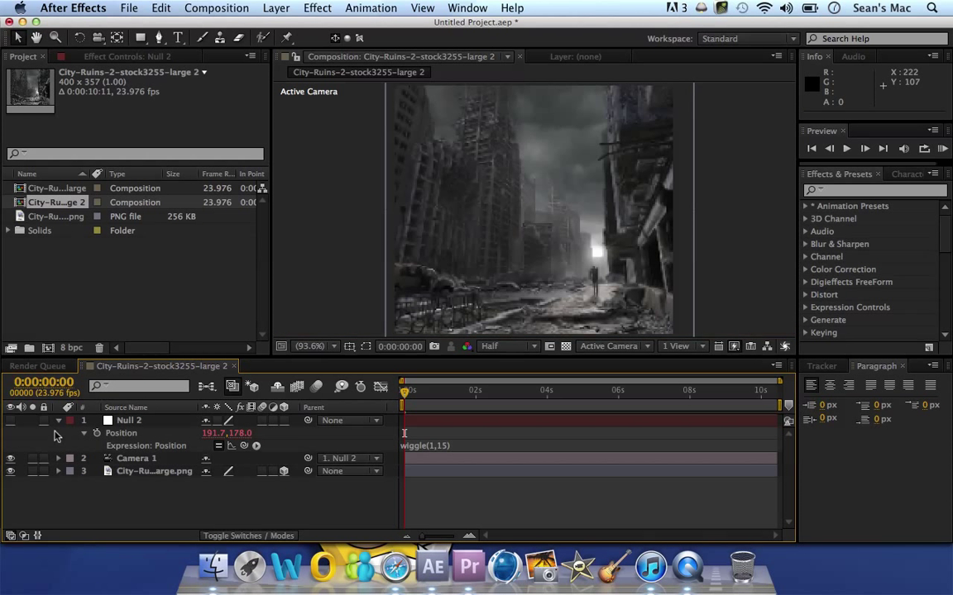
Step: Collapse Null 2 and preview the camera shake twice from the start
click(58, 421)
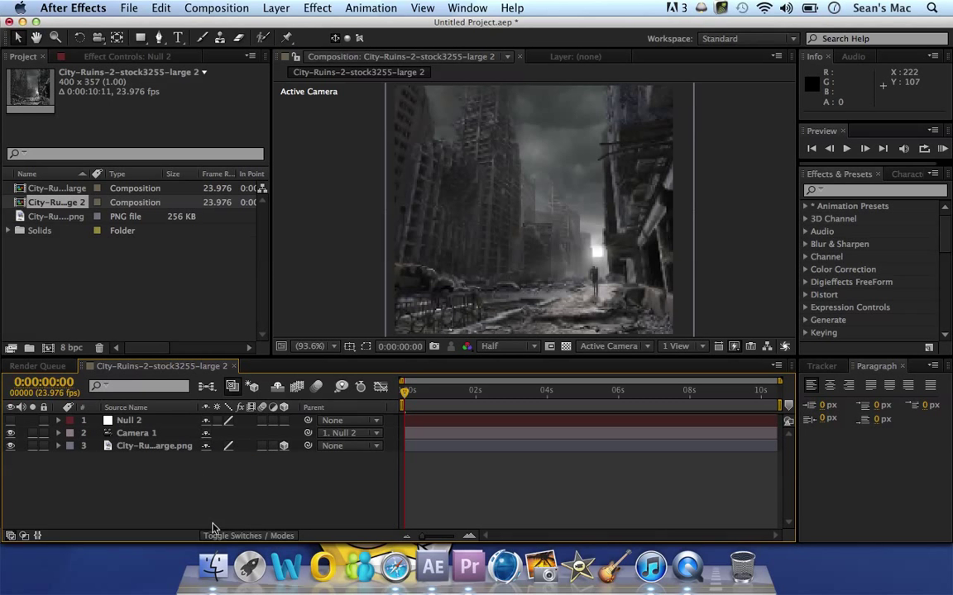
key(space)
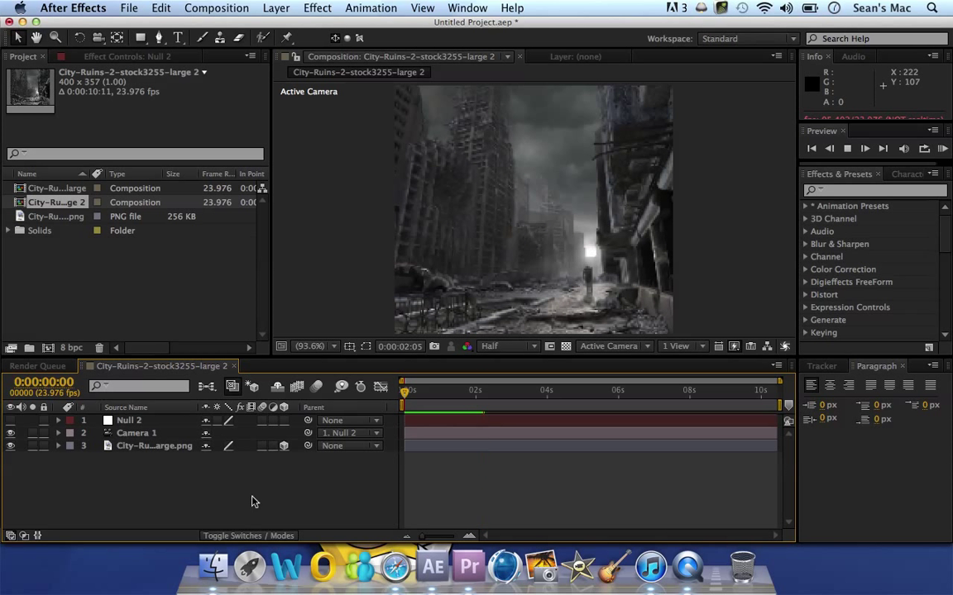
key(space)
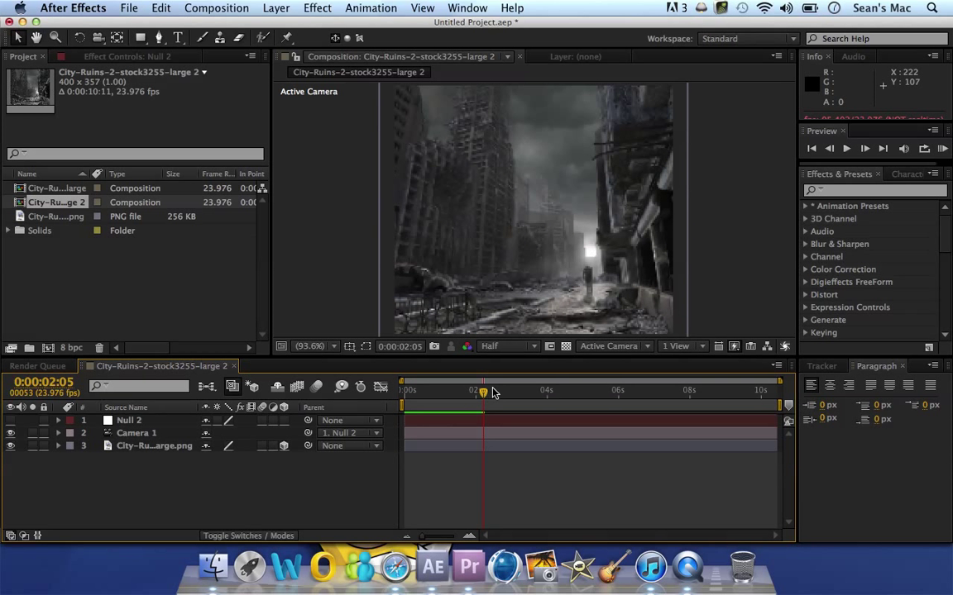
drag(483, 397, 327, 364)
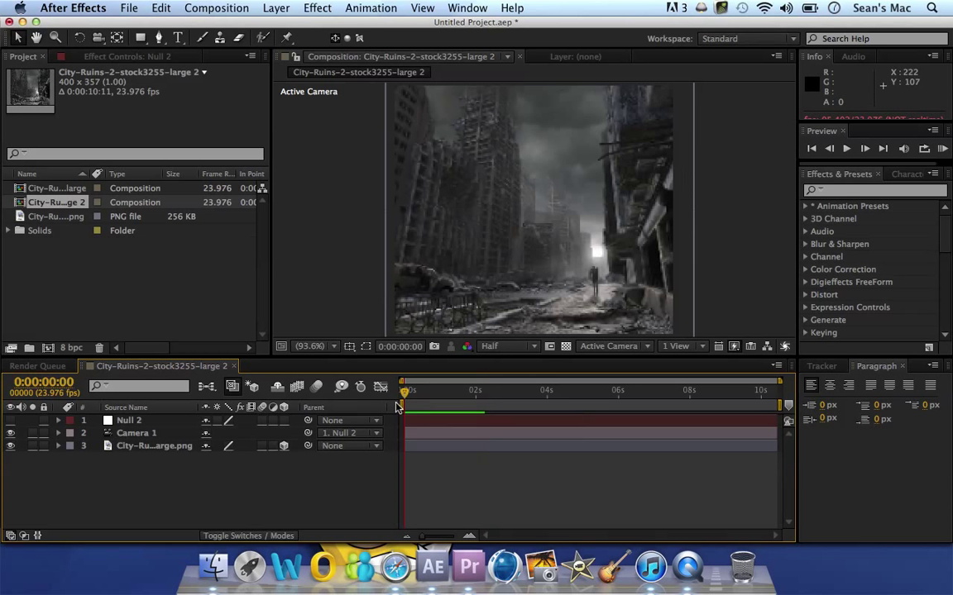
key(space)
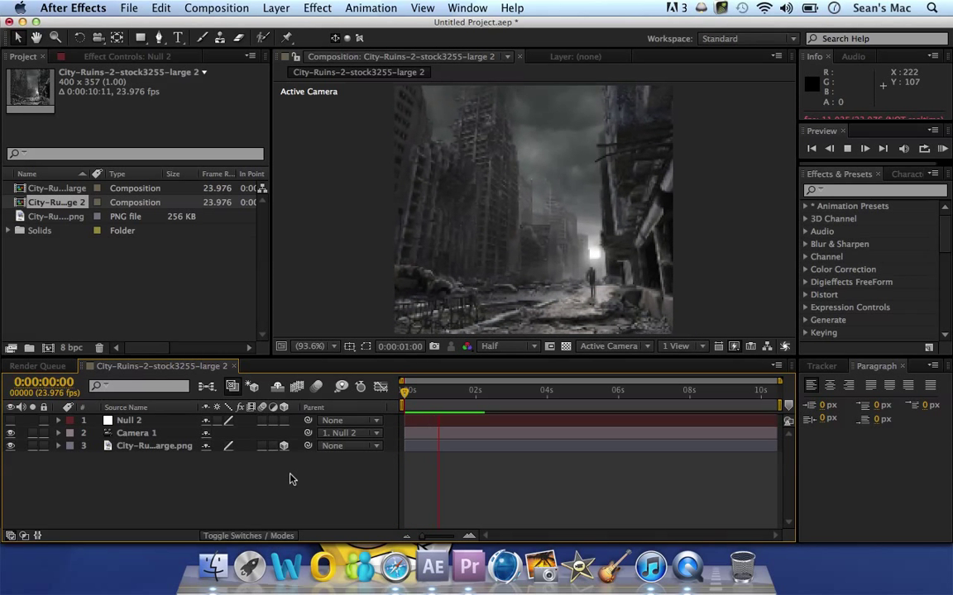
key(space)
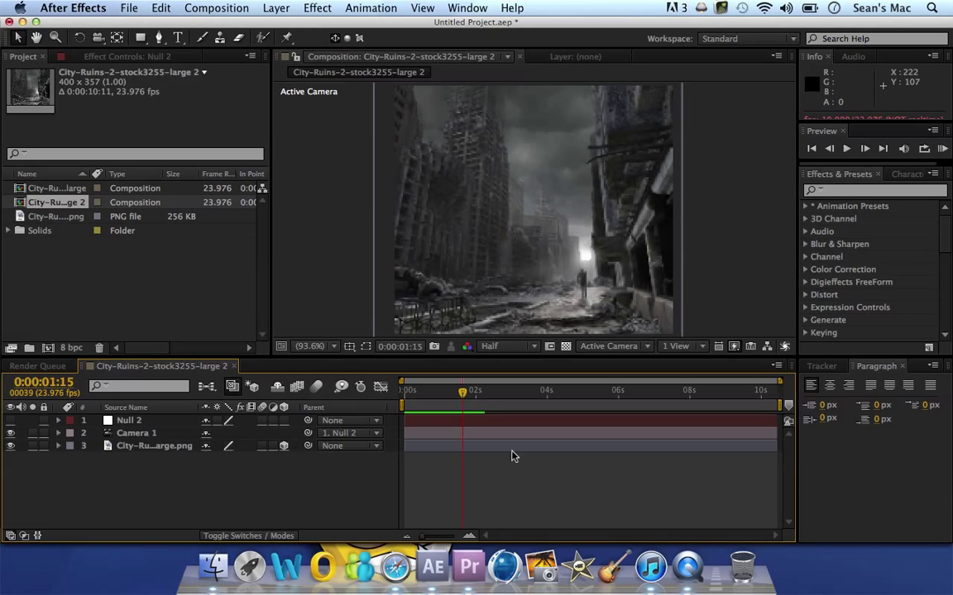
Step: Set the viewer resolution to Full and return to the first frame
click(489, 347)
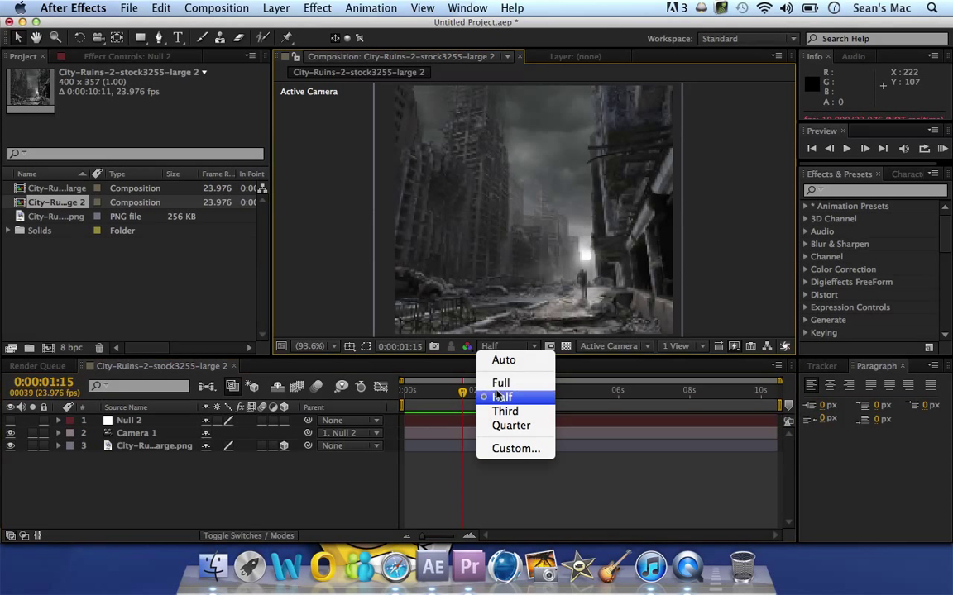
click(500, 376)
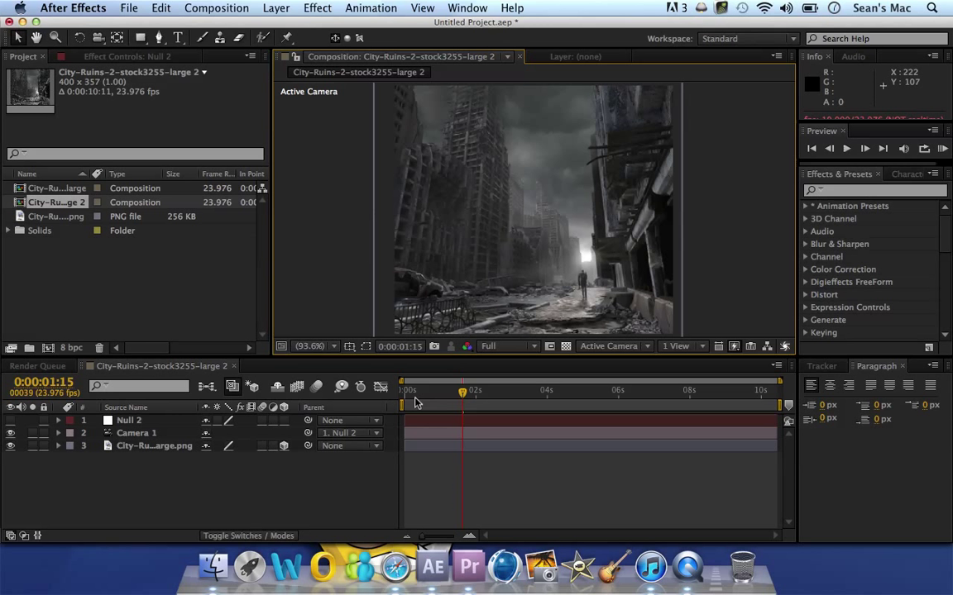
key(Home)
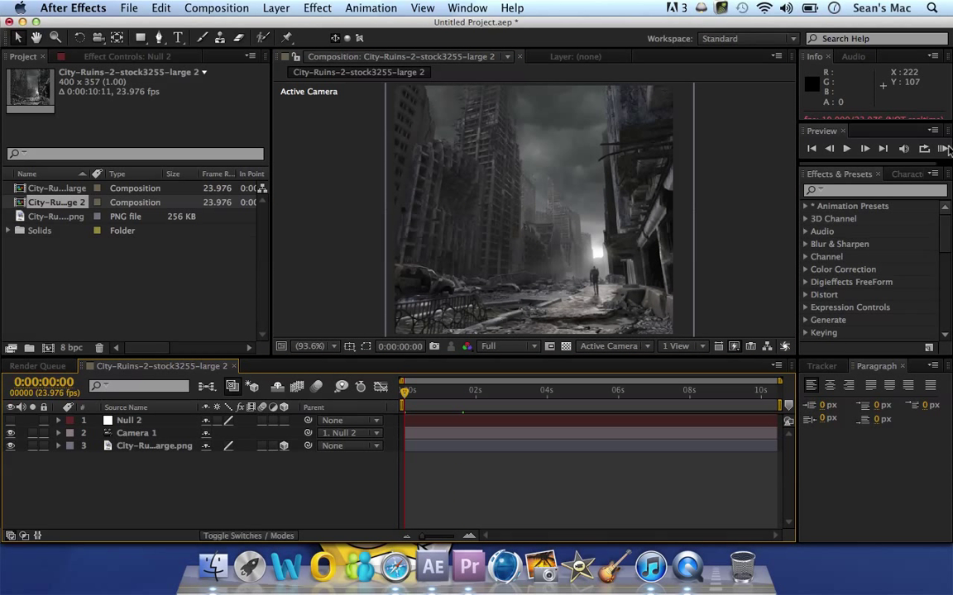
click(943, 149)
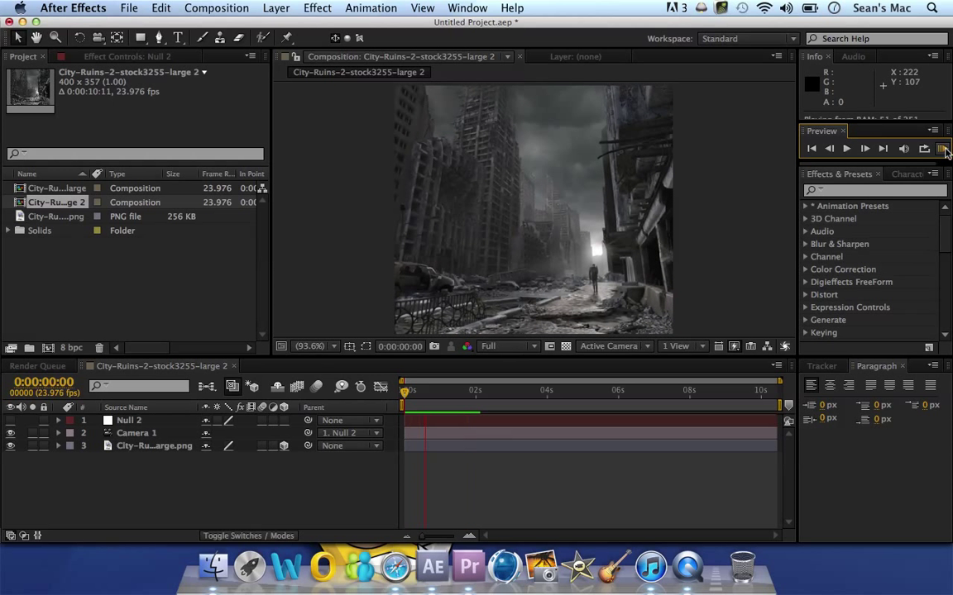
click(942, 152)
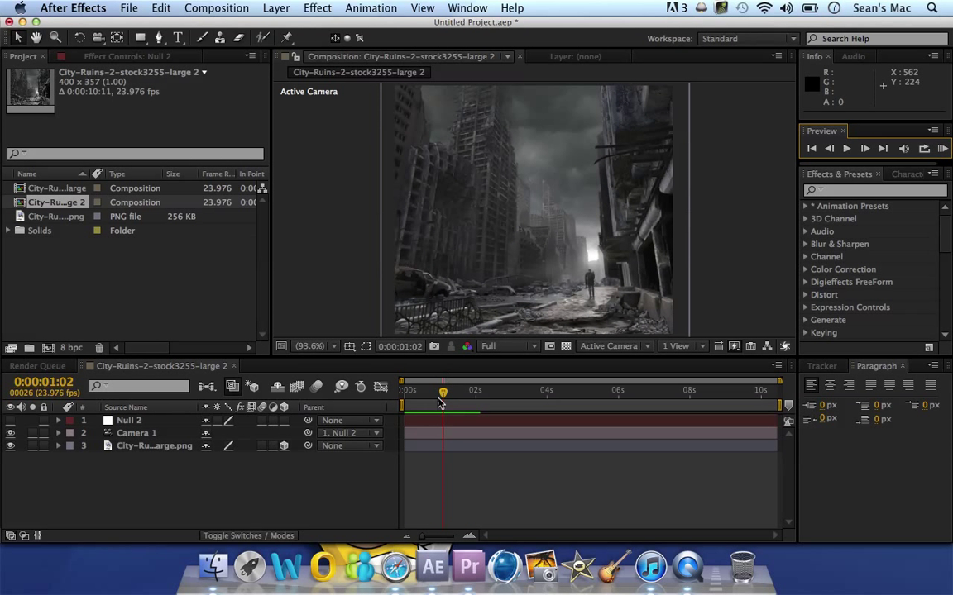
drag(443, 394, 395, 405)
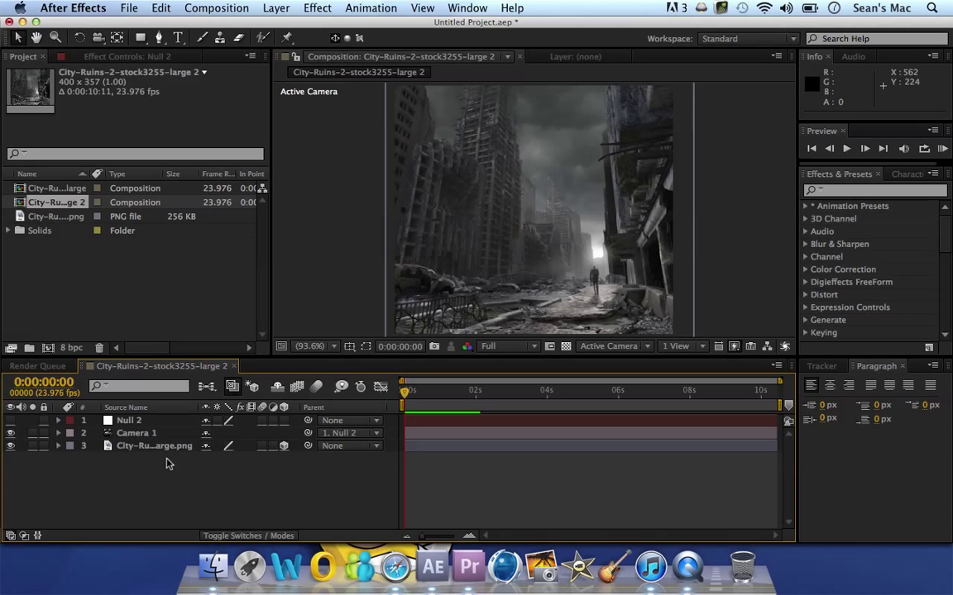
Step: Edit Null 2's Position expression from wiggle(1,15) to wiggle(1,5) and collapse the layer
click(131, 423)
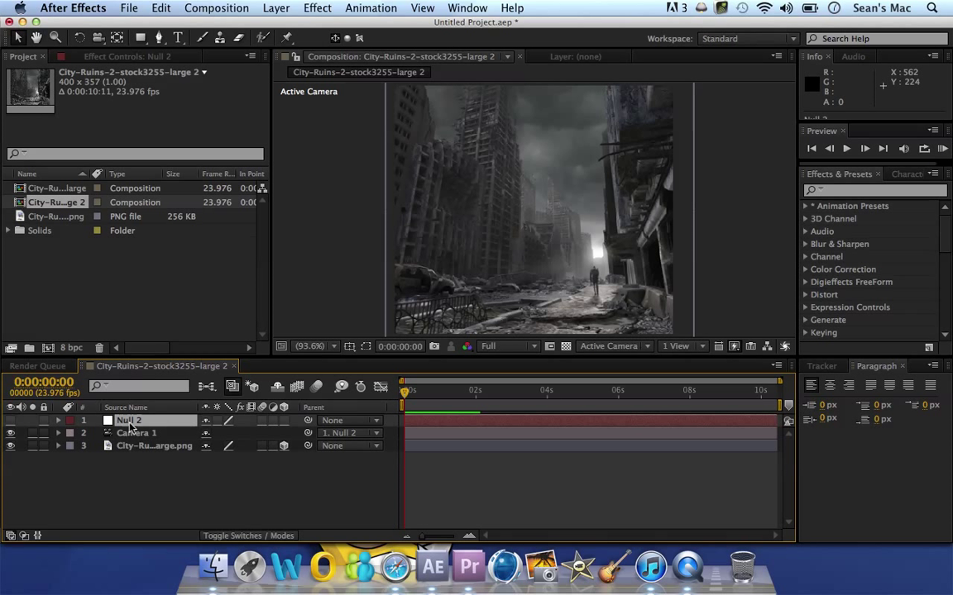
key(p)
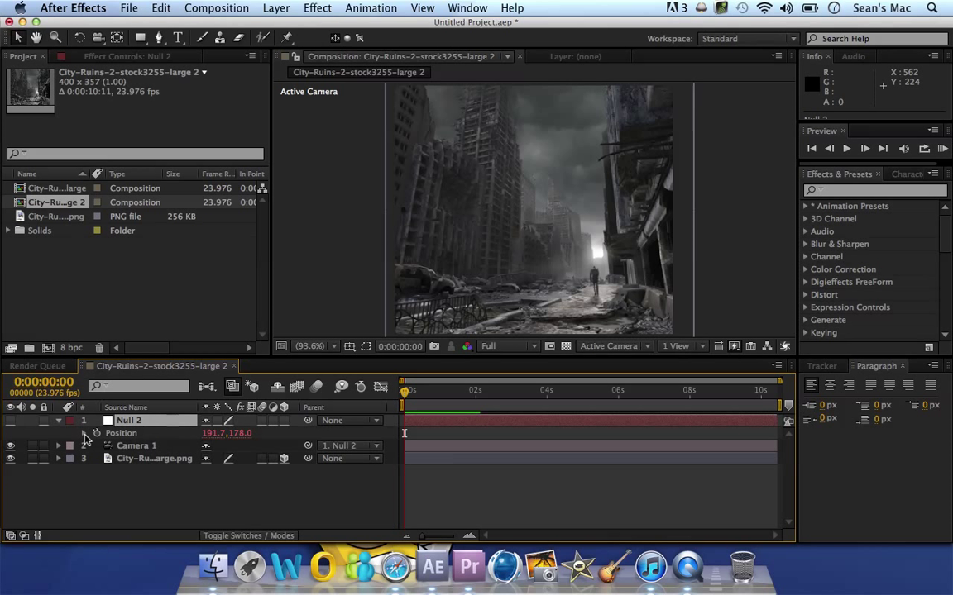
text(wiggle(1,15))
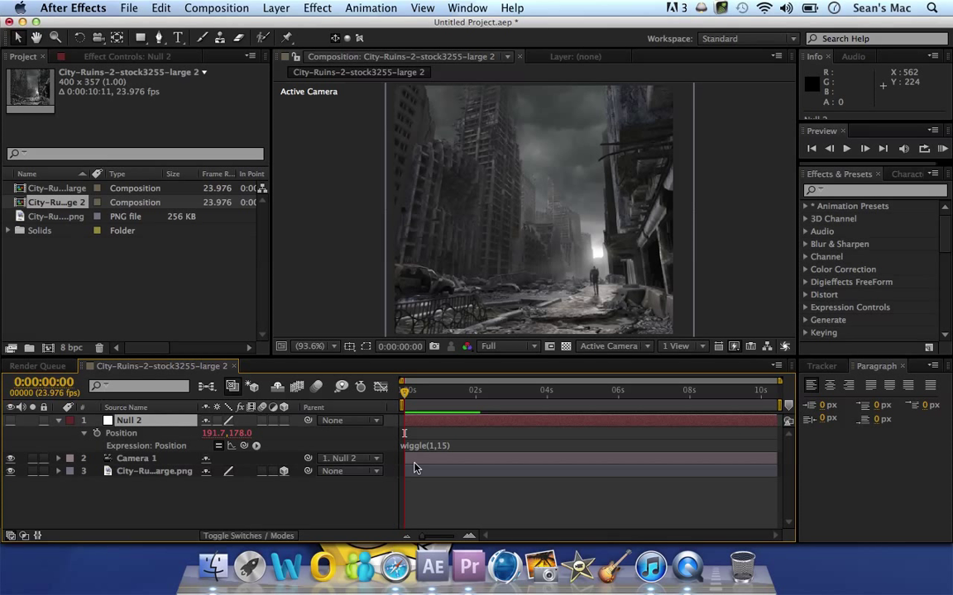
click(437, 447)
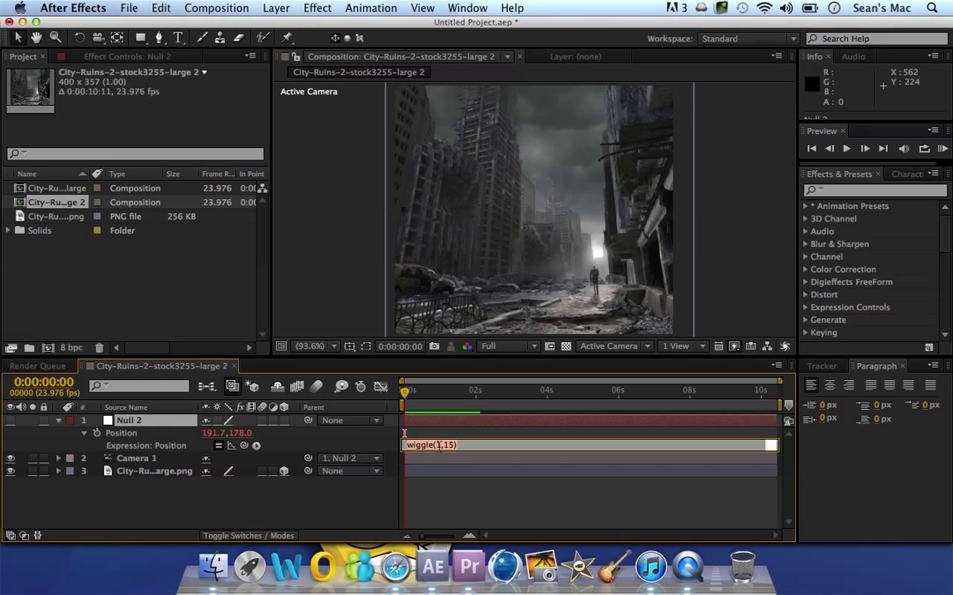
click(450, 445)
key(KP_Enter)
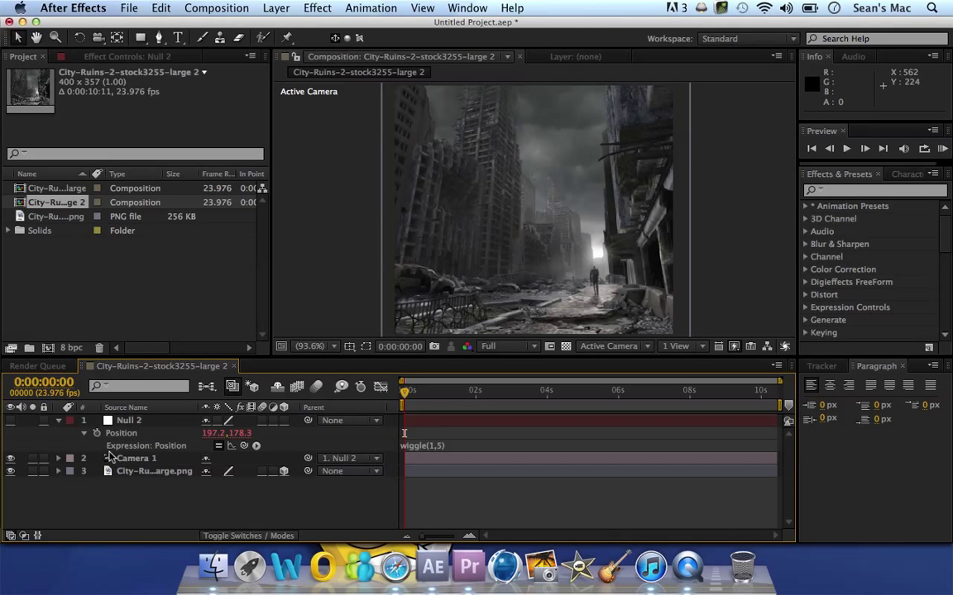
click(59, 422)
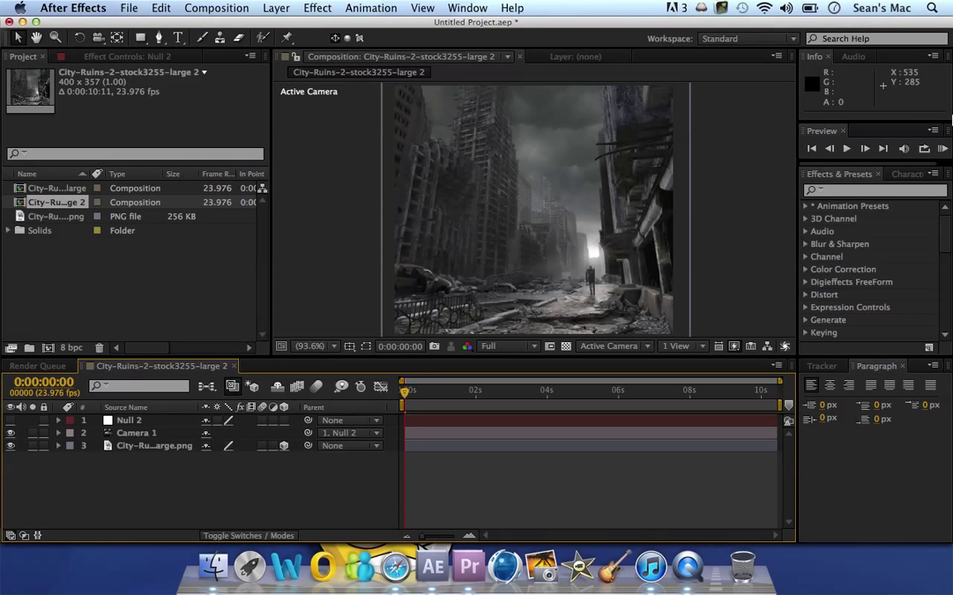
click(942, 149)
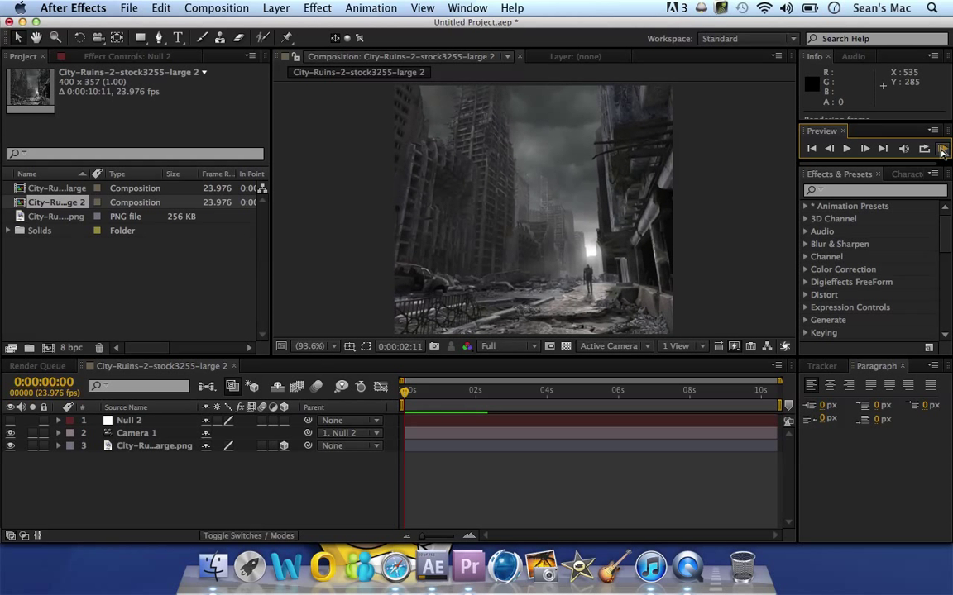
click(942, 150)
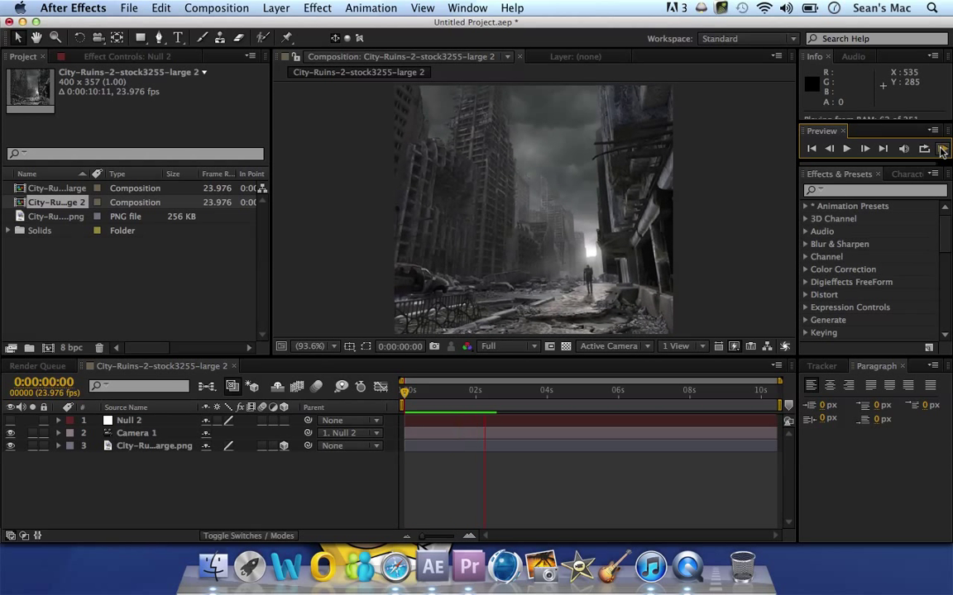
click(941, 150)
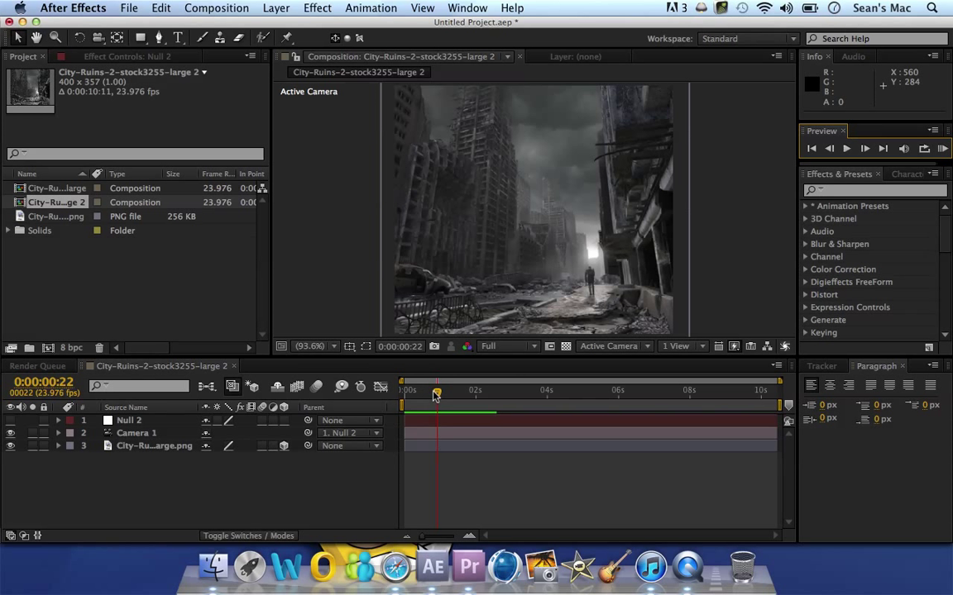
drag(437, 396, 375, 407)
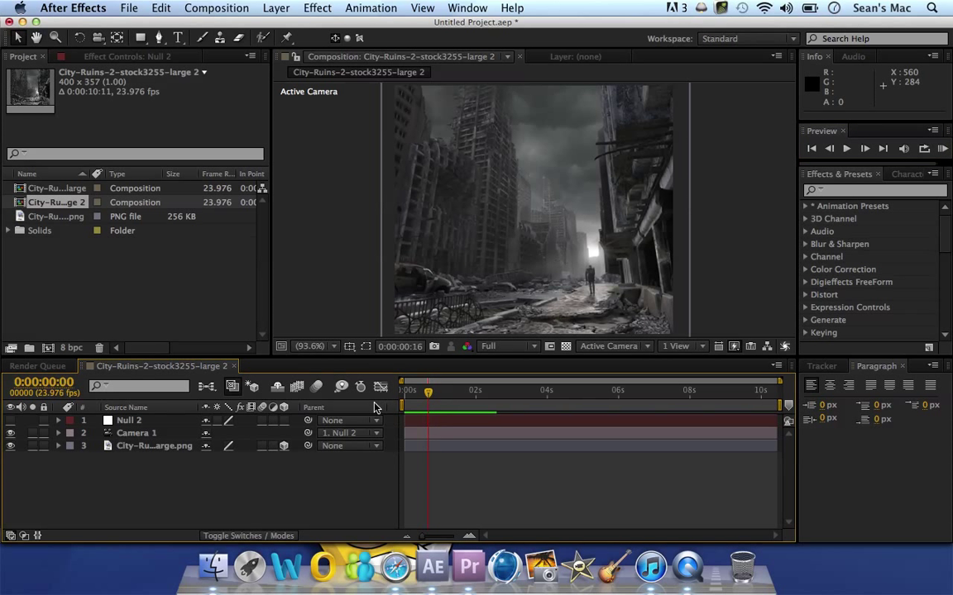
Step: Add a wiggle(1,5) expression to Null 2's Rotation, then scrub and play to watch the tilt
click(60, 425)
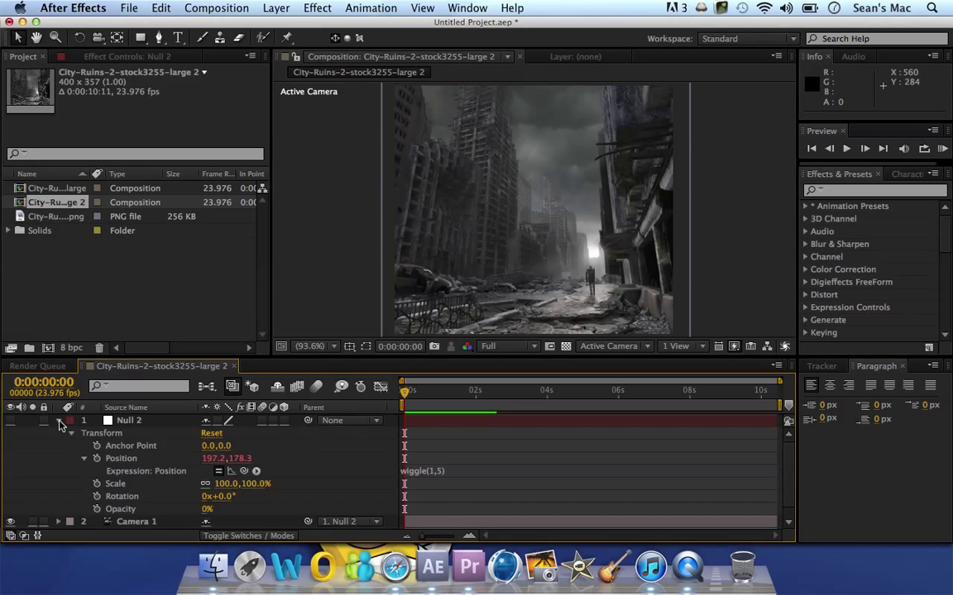
click(118, 423)
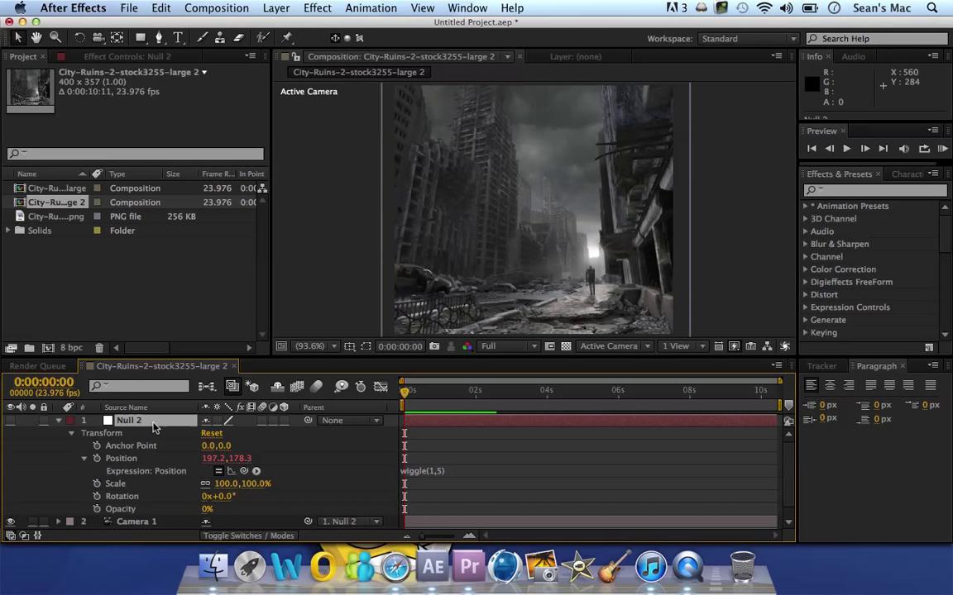
key(r)
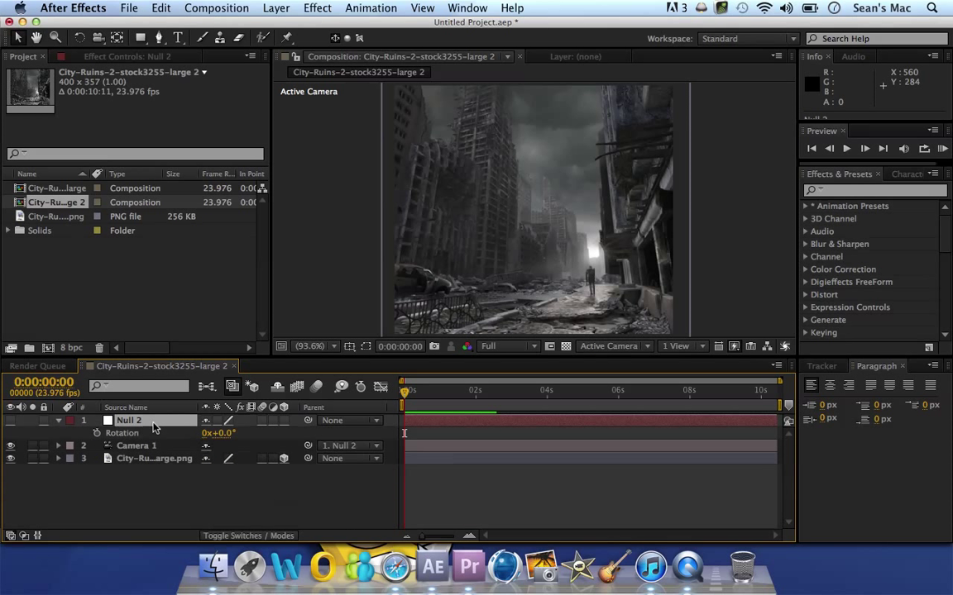
click(97, 433)
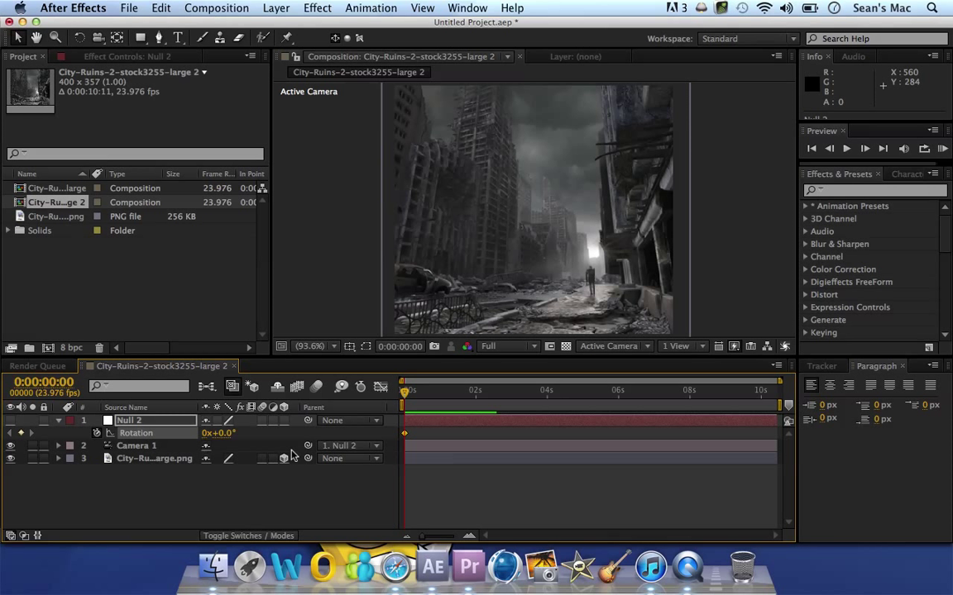
click(97, 434)
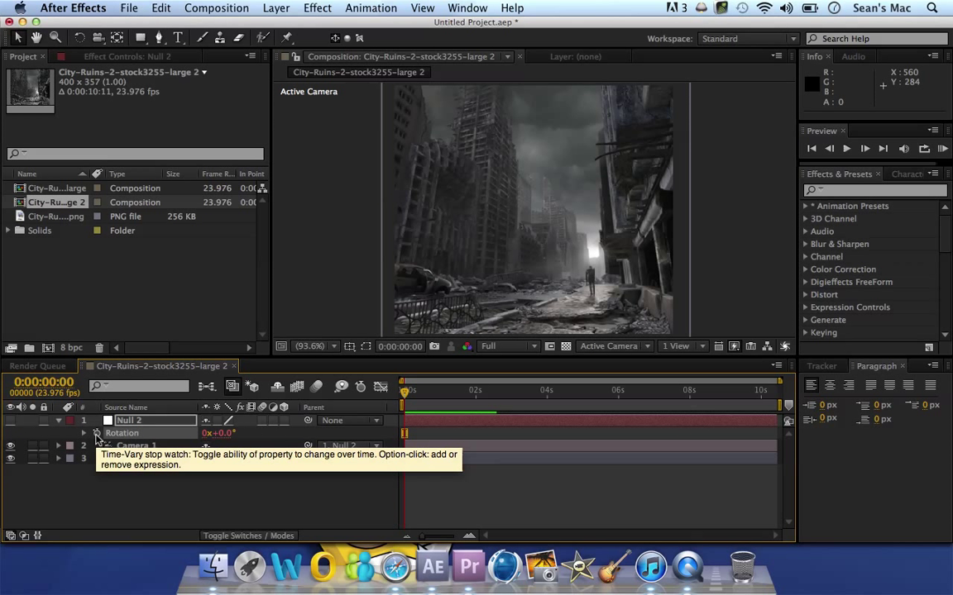
alt+click(97, 434)
text(wiggle(1,5)
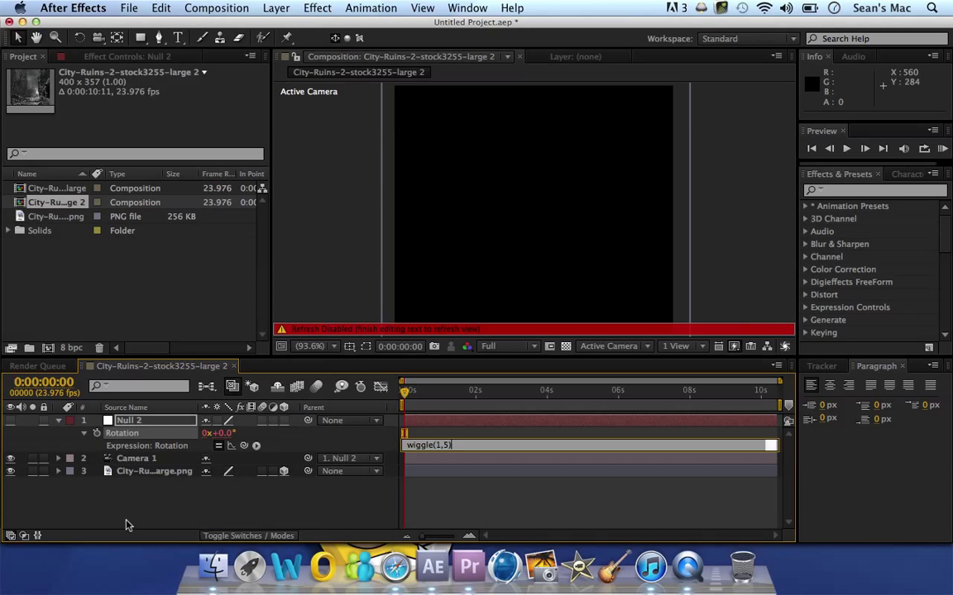
click(404, 395)
drag(405, 394, 462, 396)
key(space)
Step: Scale the city image up past the frame edges and scrub ahead to check coverage
click(444, 394)
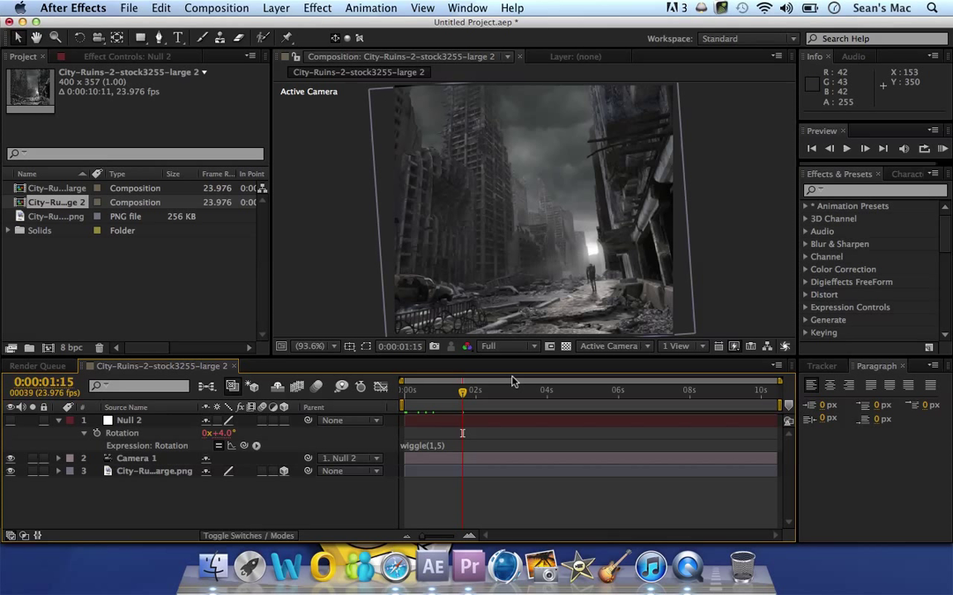
click(614, 309)
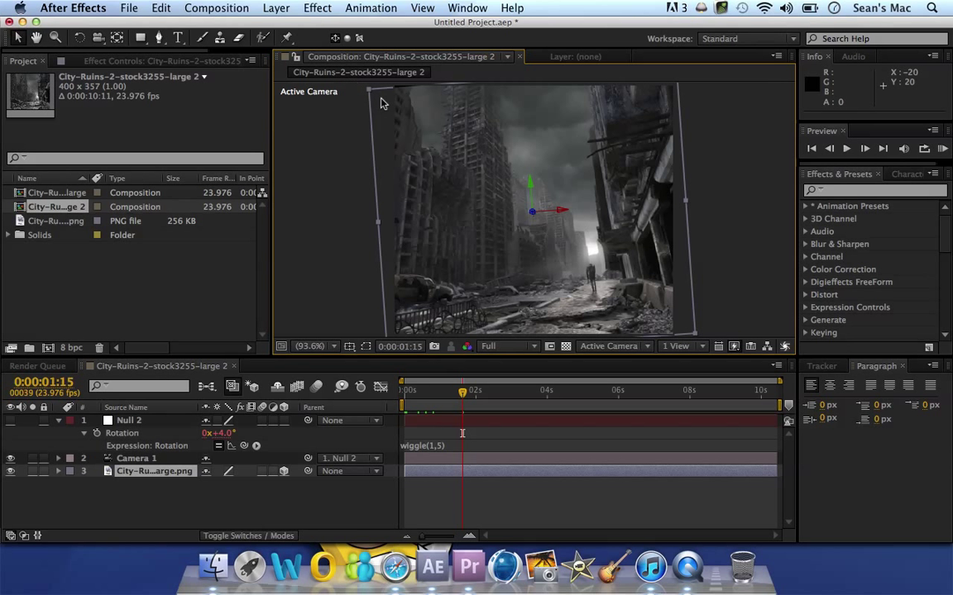
drag(367, 91, 361, 91)
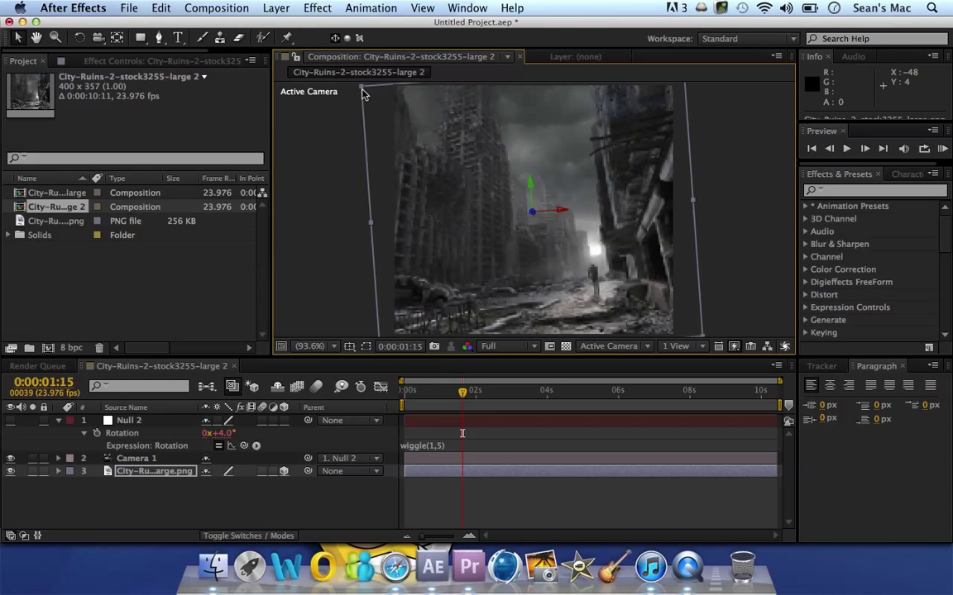
mouse_move(469, 393)
mouse_down()
mouse_move(483, 400)
mouse_move(476, 397)
mouse_up()
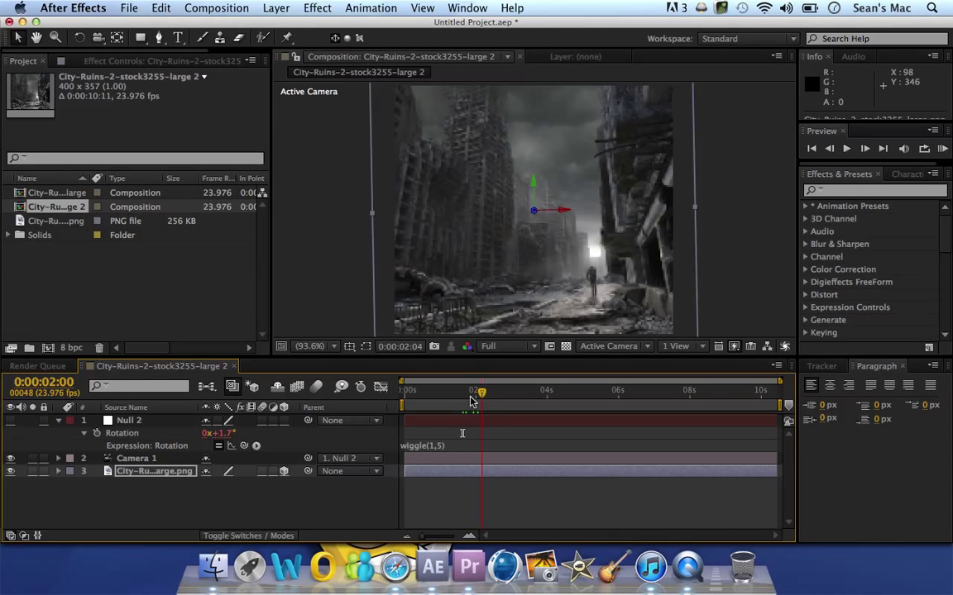
Step: Delete the wiggle(1,5) expression from Null 2's Rotation, returning it to 0x+0.0°
click(421, 448)
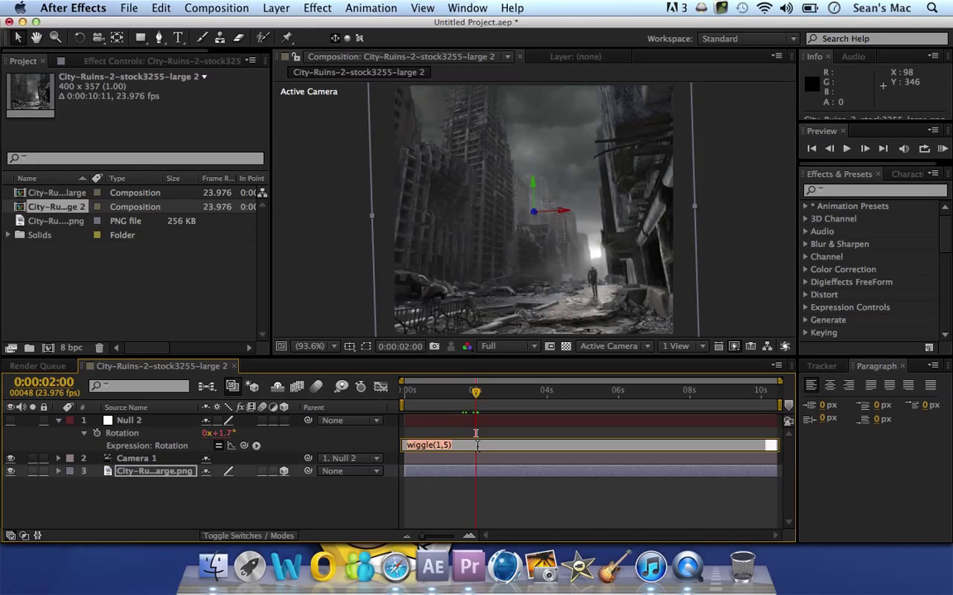
key(BackSpace)
click(58, 421)
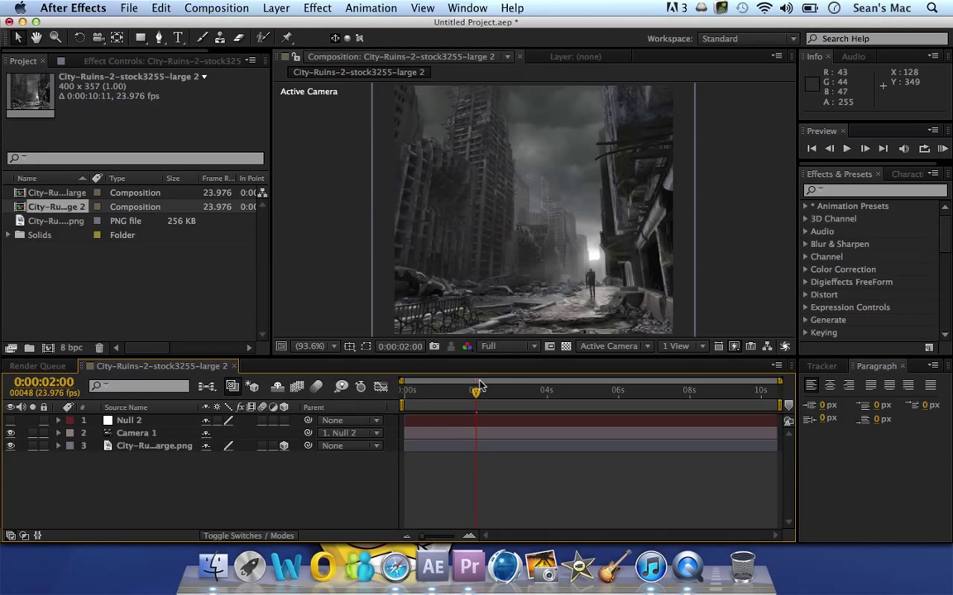
drag(476, 395, 396, 405)
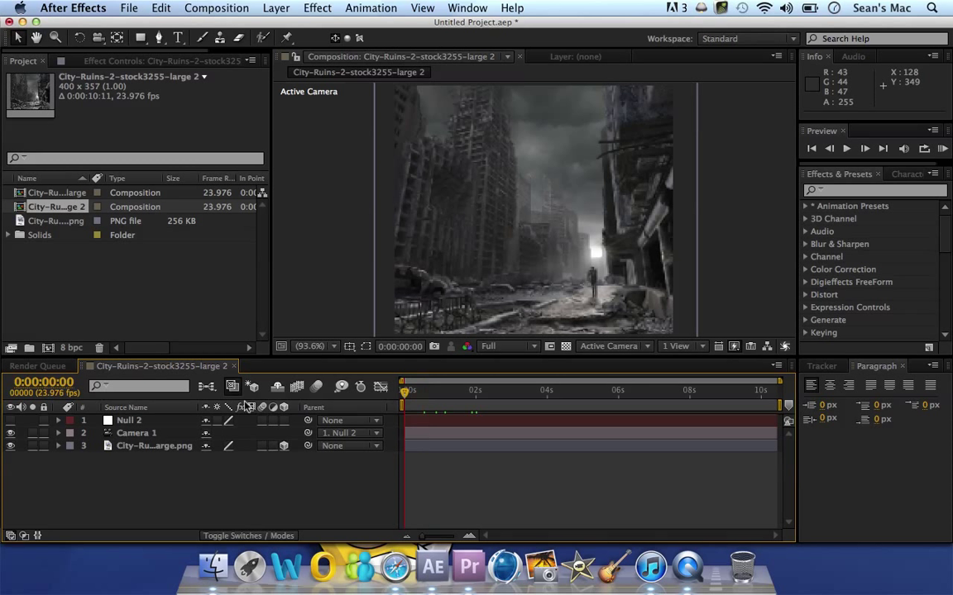